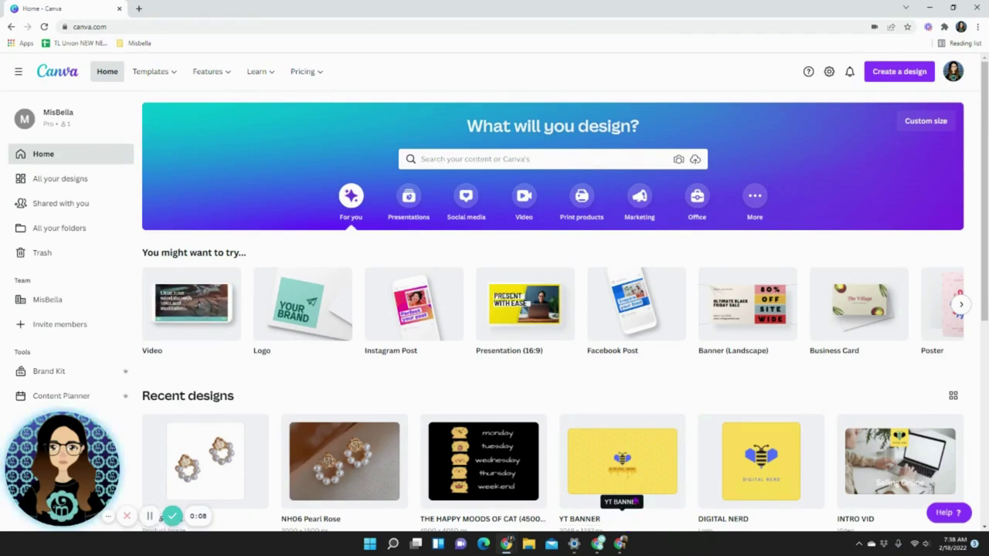
# - Start a blank Logo design and title it 'Happy Petz Logo'
pyautogui.click(891, 75)
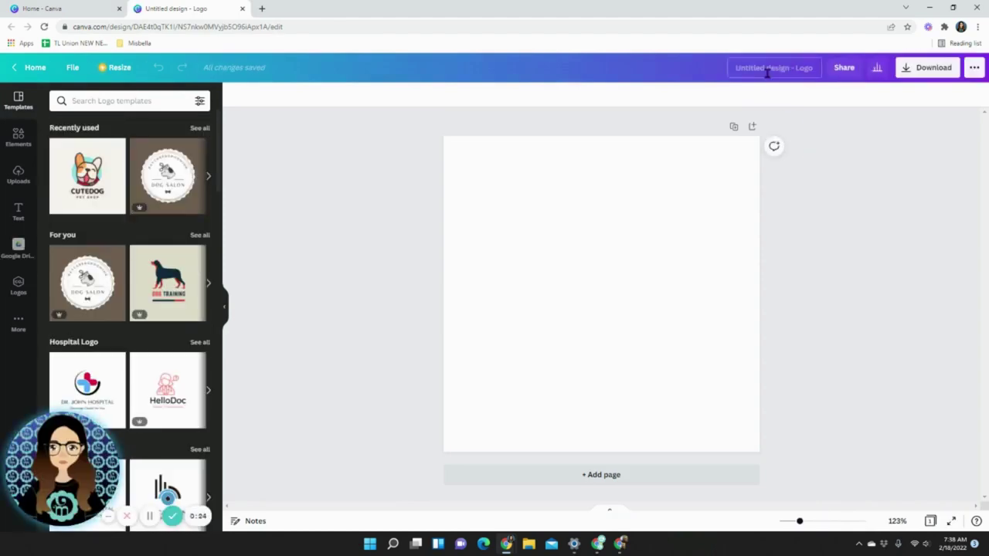
pyautogui.write('H')
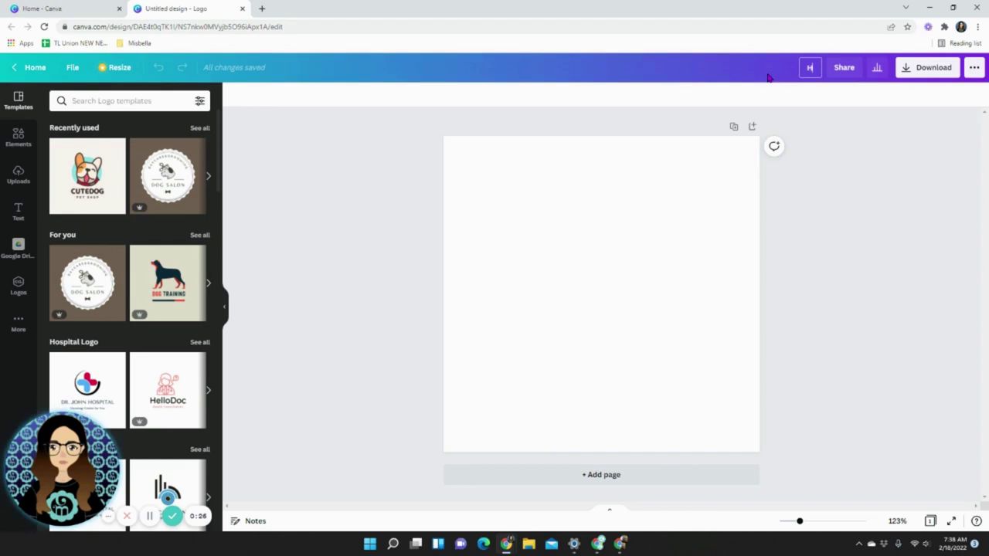
pyautogui.write('appy Pets')
pyautogui.write(' Logo')
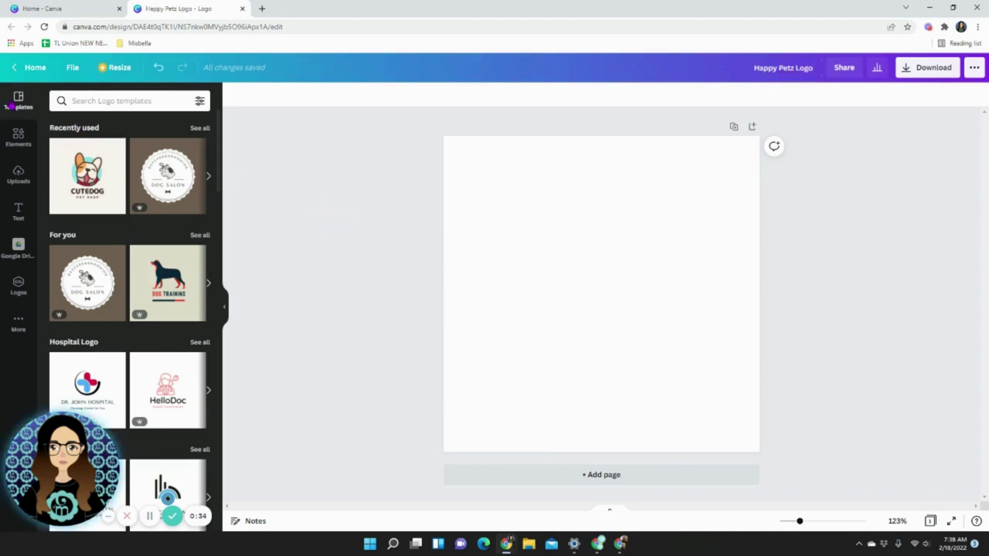
# - Search the logo templates for 'dog' and scroll through the dog-themed results
pyautogui.click(92, 98)
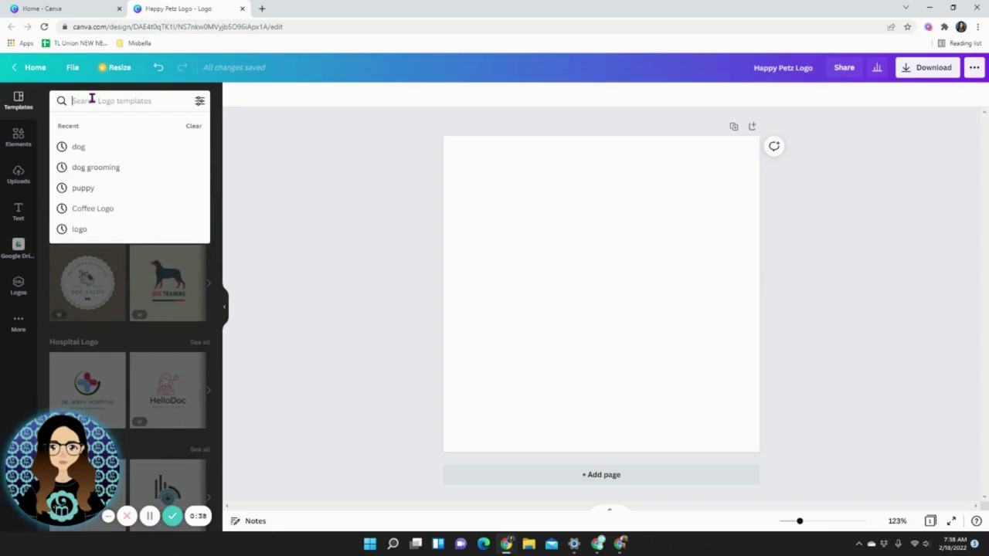
pyautogui.write('dog')
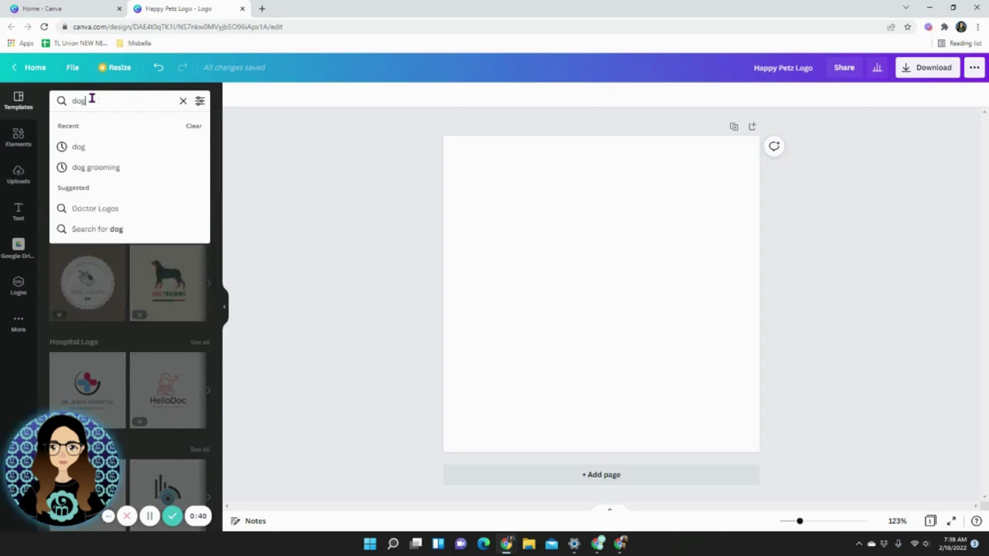
pyautogui.press('Return')
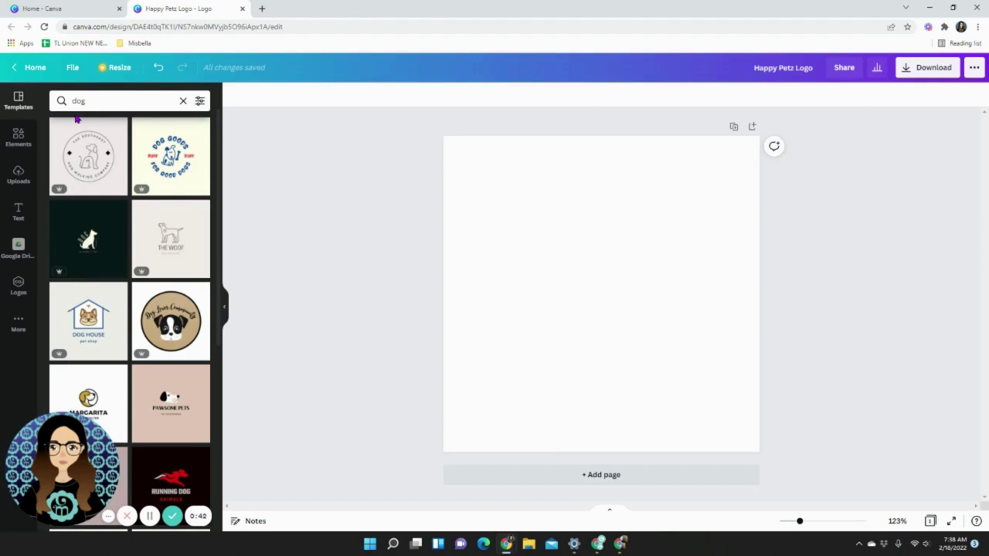
pyautogui.scroll(-10, 110, 287)
pyautogui.scroll(-5, 131, 297)
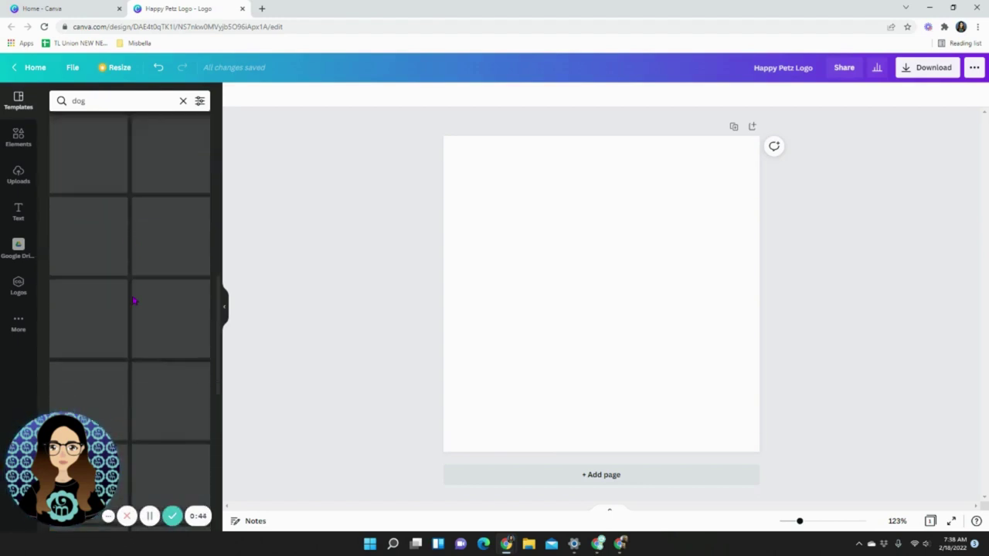
pyautogui.scroll(-2, 134, 301)
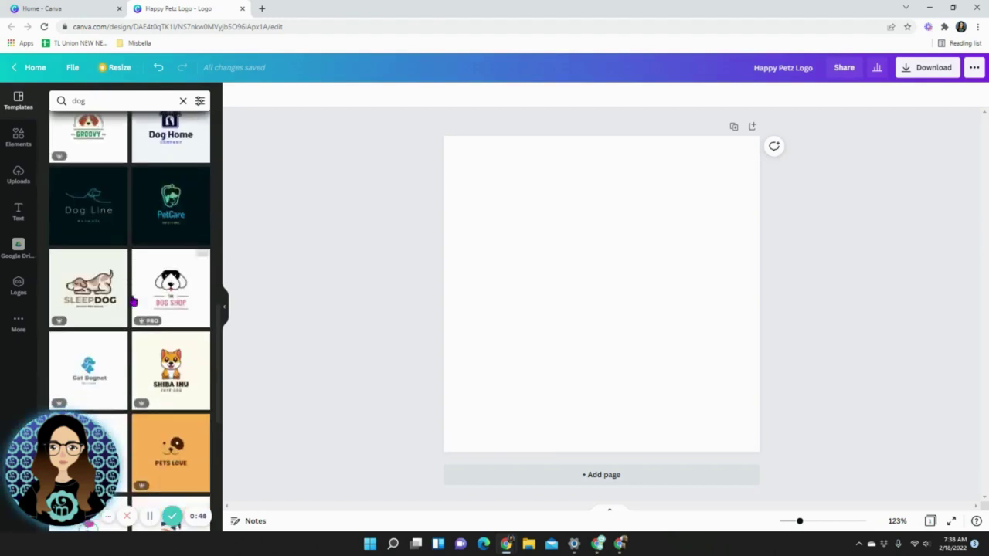
pyautogui.scroll(-2, 133, 302)
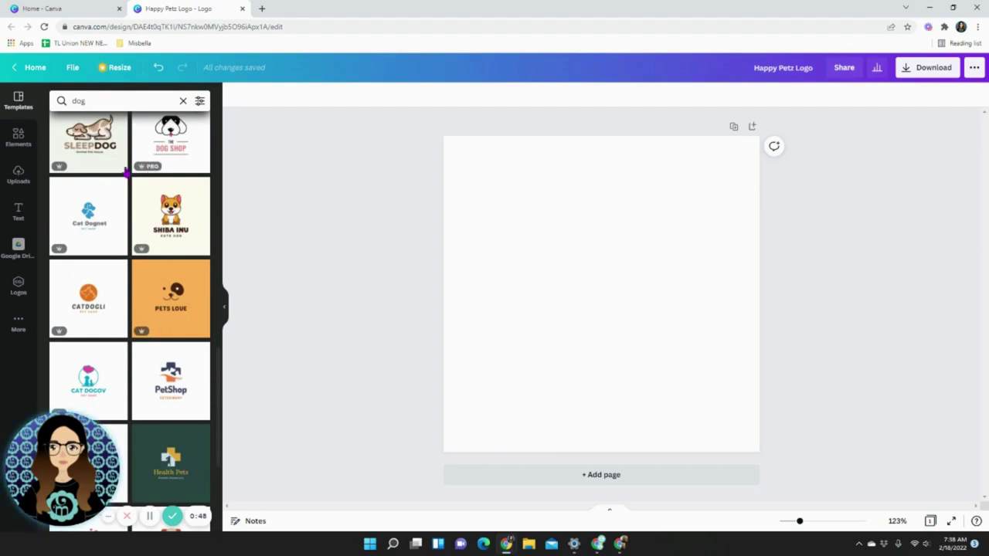
pyautogui.scroll(-2, 89, 224)
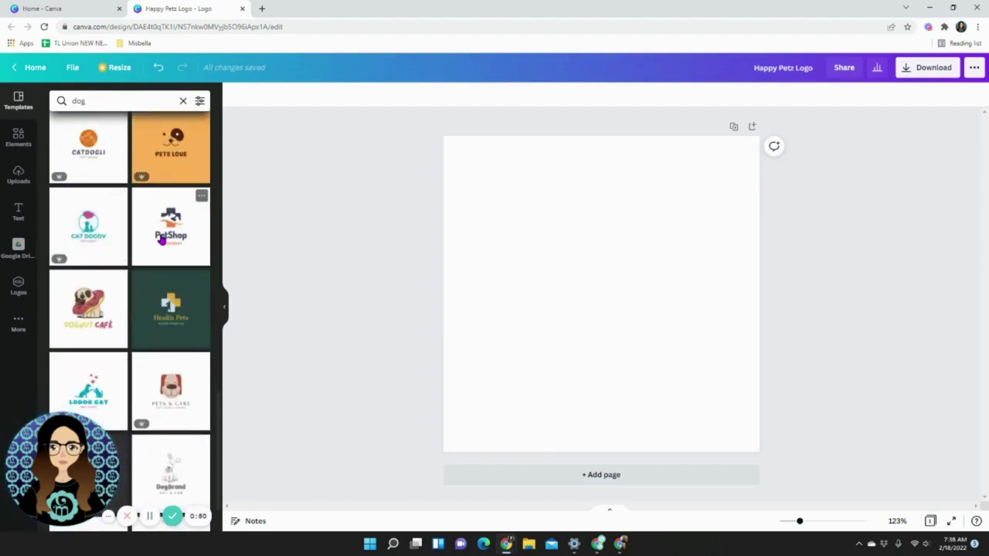
pyautogui.scroll(-2, 163, 387)
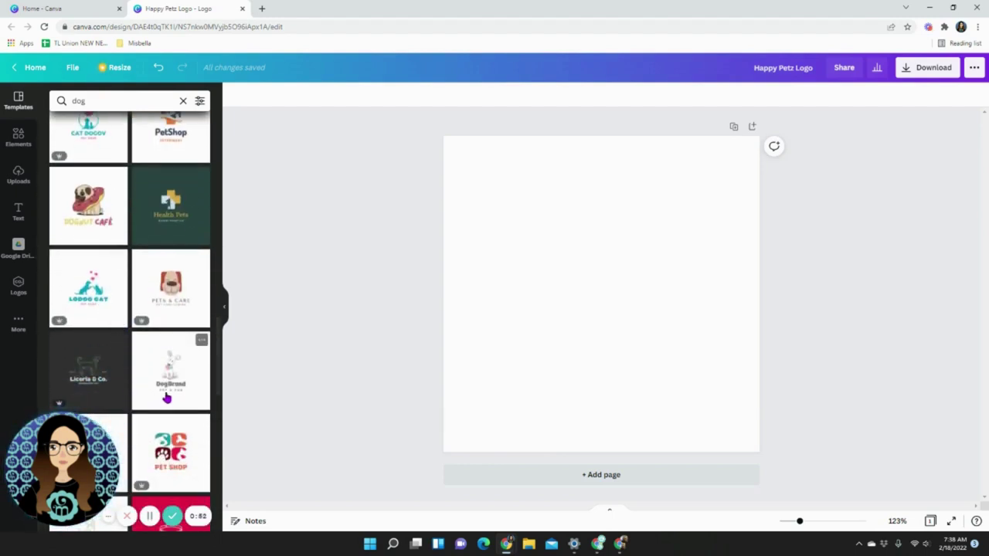
pyautogui.scroll(-3, 185, 400)
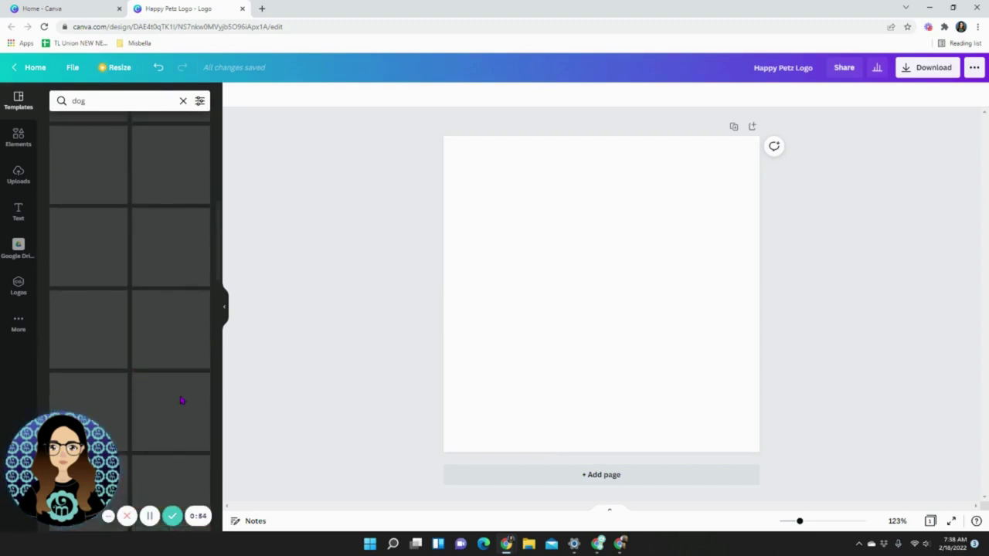
pyautogui.scroll(-1, 182, 401)
pyautogui.scroll(1, 178, 364)
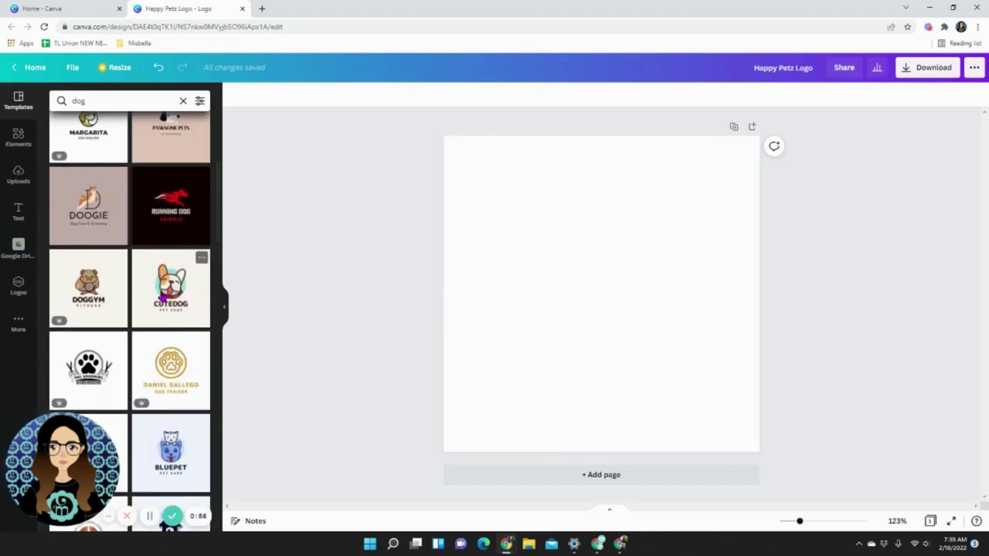
# - Apply the CuteDog template and change its CUTEDOG title to HAPPY PETZ
pyautogui.click(163, 296)
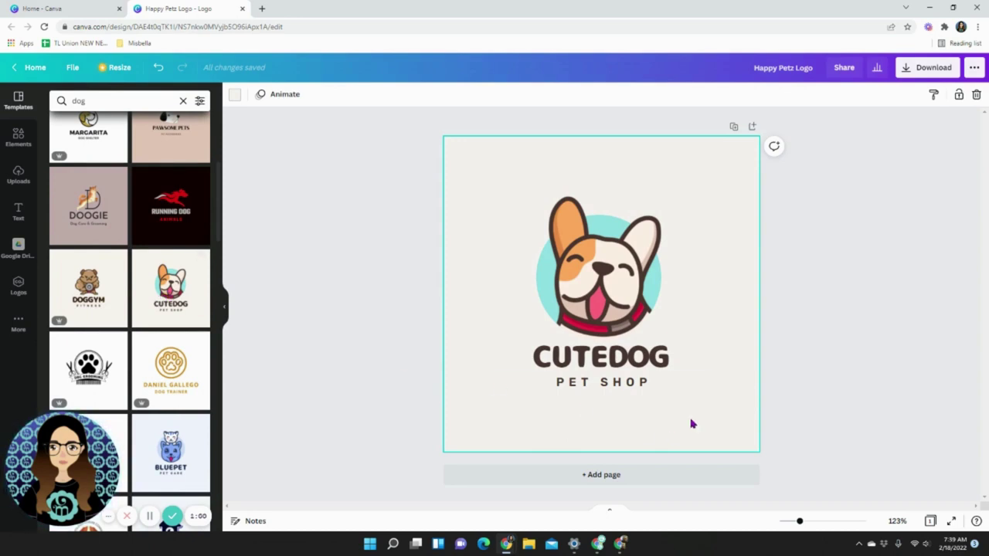
pyautogui.doubleClick(600, 358)
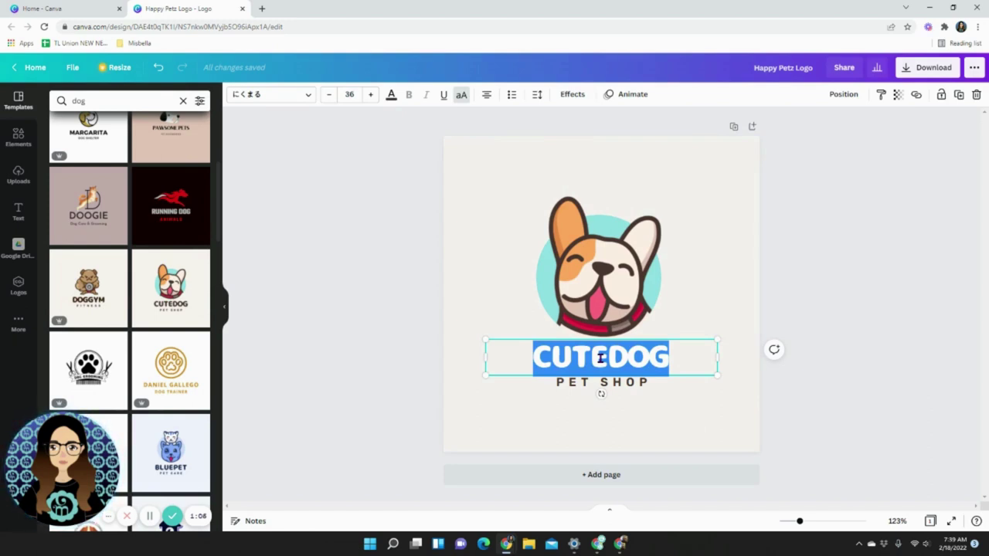
pyautogui.write('HAPPY PETZ')
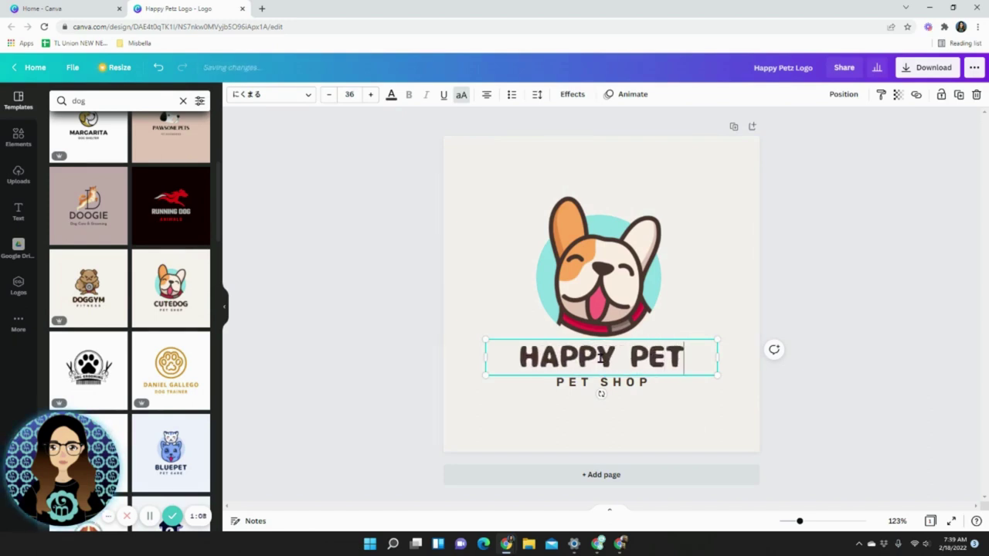
# - Replace the PET SHOP tagline with DOG GROOMING
pyautogui.click(578, 384)
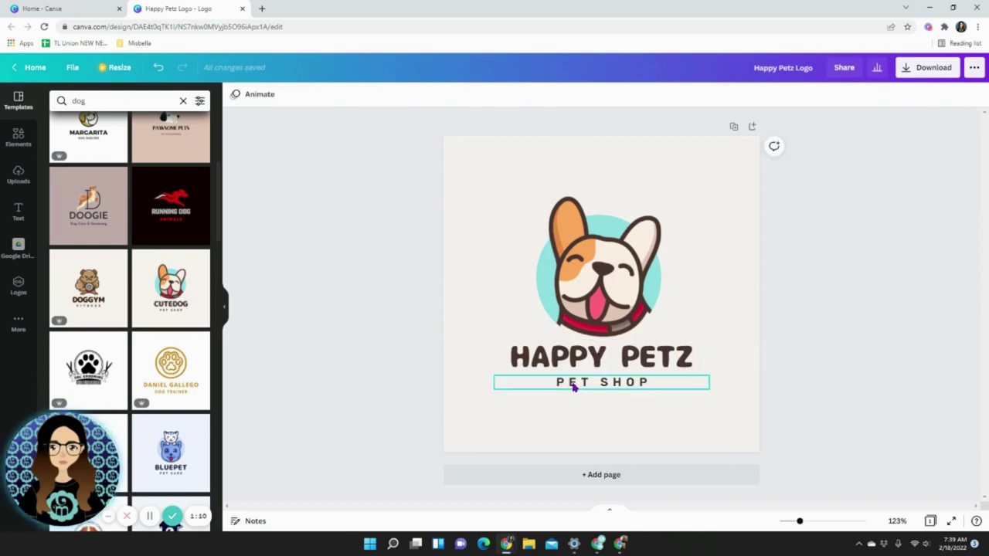
pyautogui.click(578, 381)
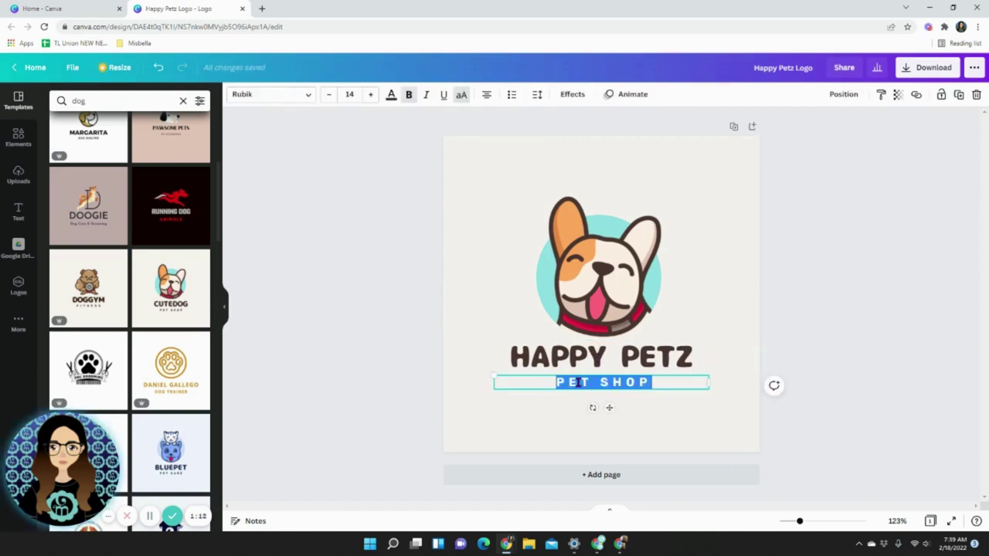
pyautogui.write('DOG GROOMING')
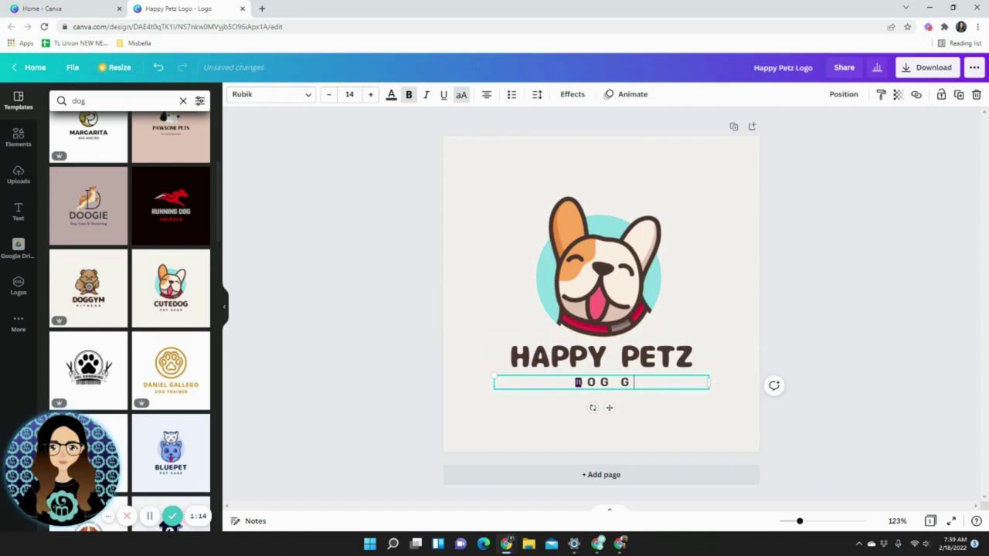
pyautogui.click(395, 300)
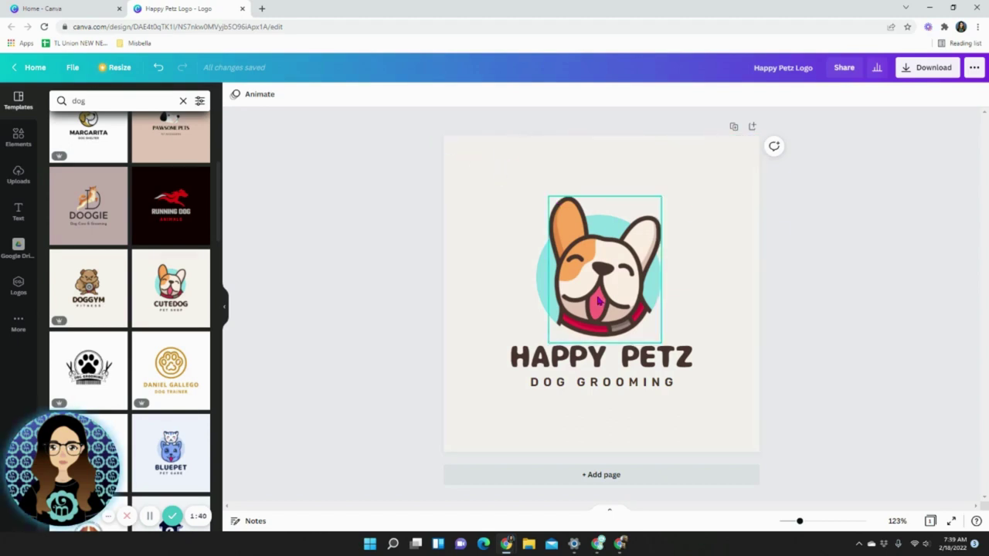
# - Recolour the whole HAPPY PETZ title from dark brown to Dark Turquoise
pyautogui.click(530, 364)
pyautogui.click(562, 358)
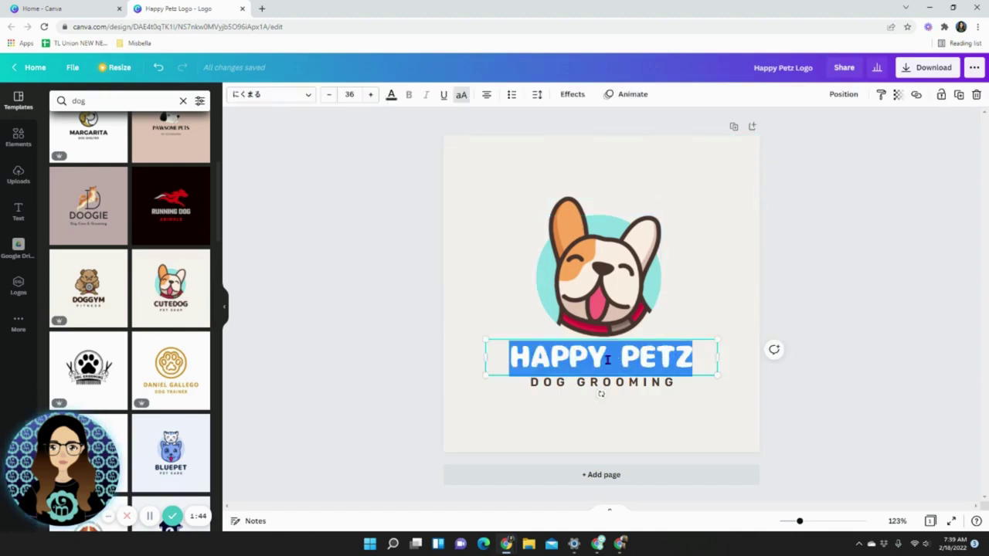
pyautogui.click(391, 96)
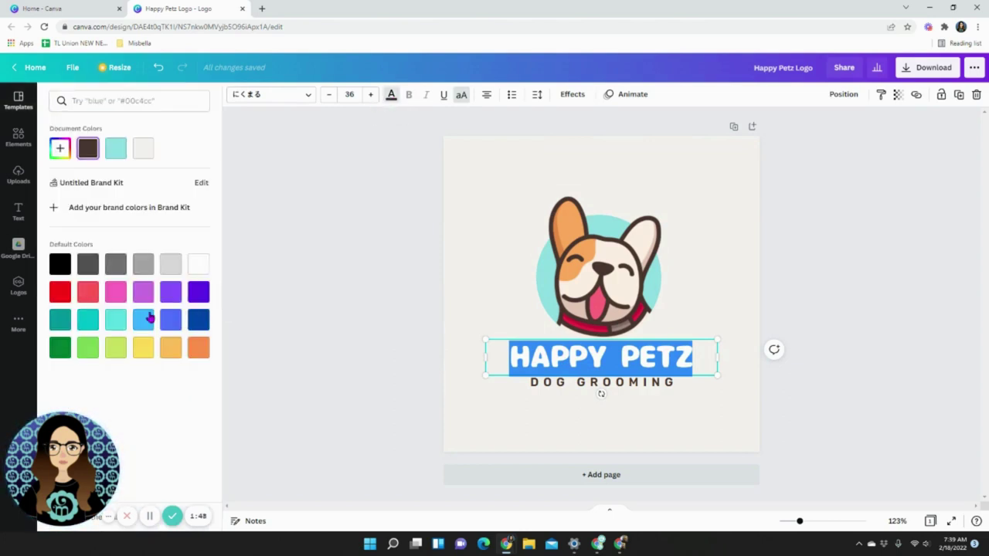
pyautogui.click(62, 322)
pyautogui.press('Escape')
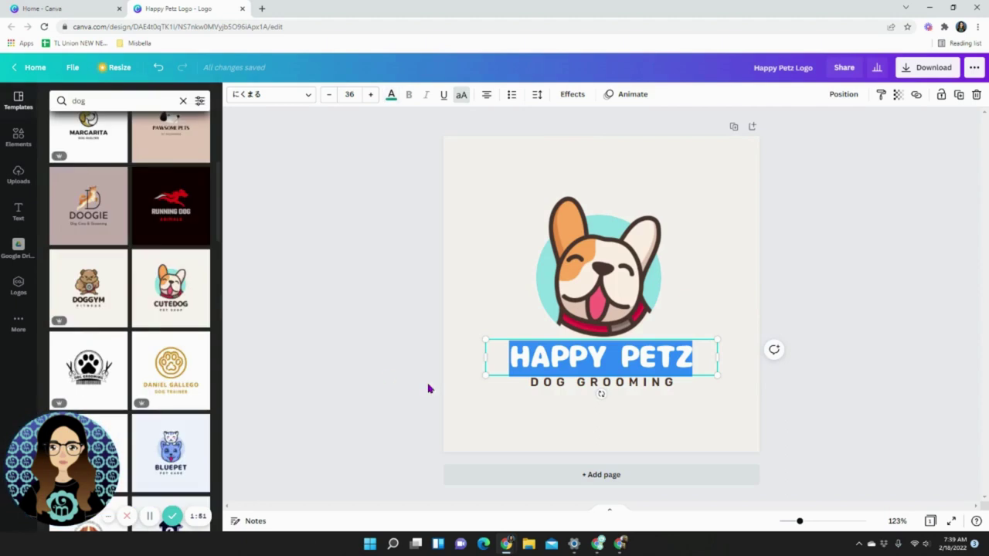
pyautogui.click(478, 415)
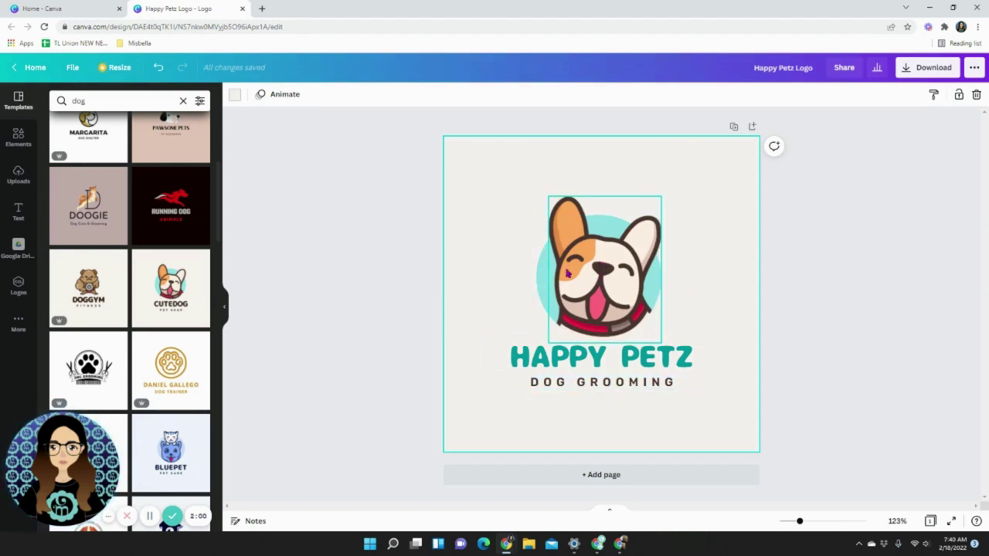
# - Delete the dog illustration, then the circle behind it after briefly trying purple fills
pyautogui.click(606, 269)
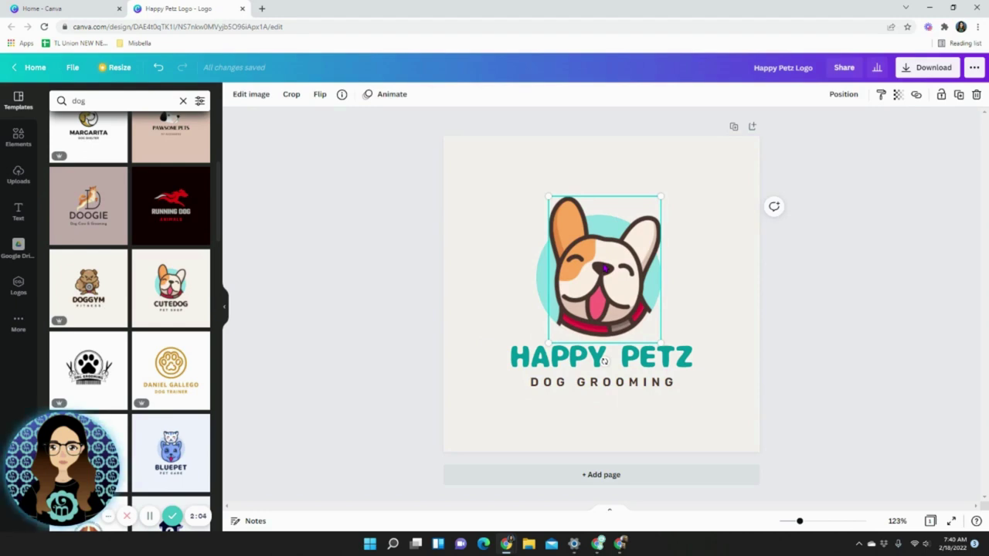
pyautogui.press('Delete')
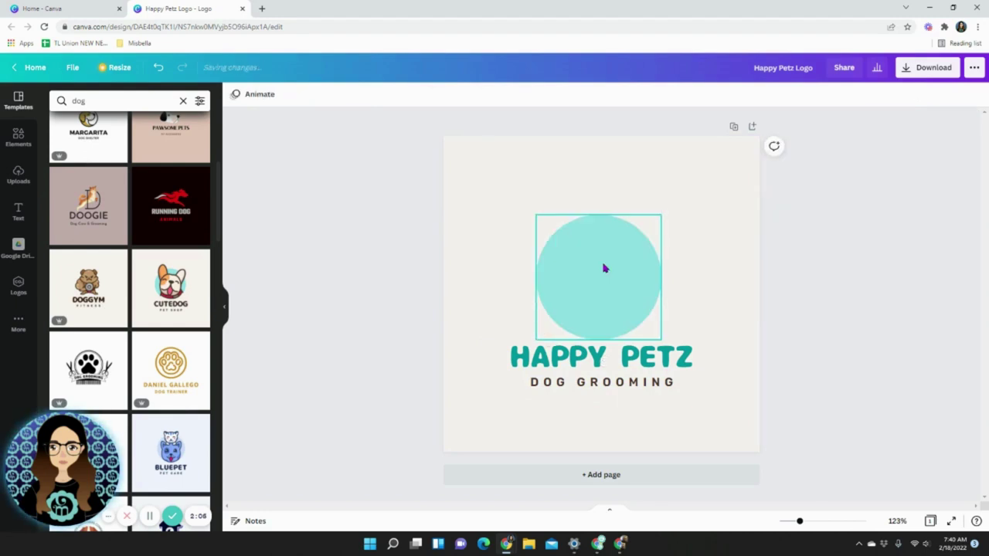
pyautogui.click(605, 269)
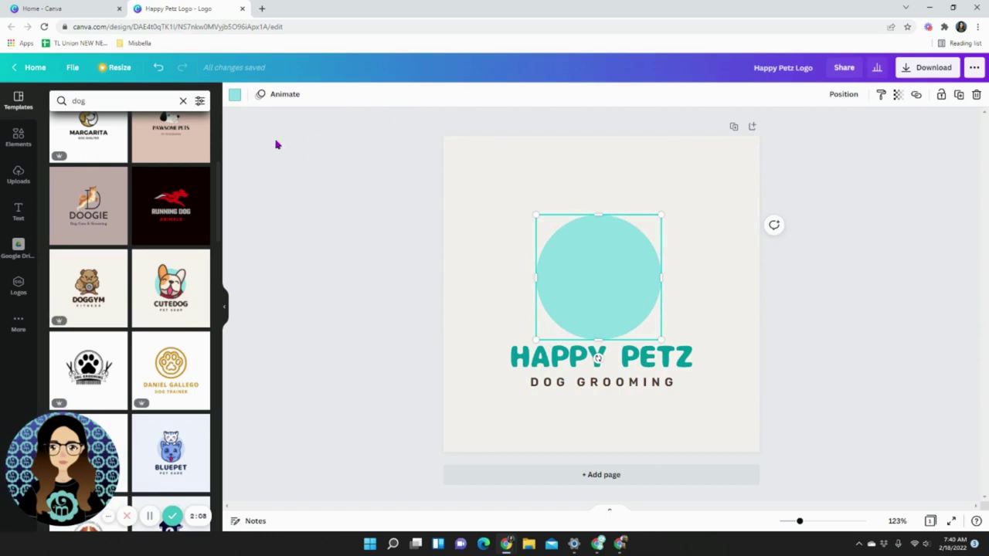
pyautogui.click(235, 96)
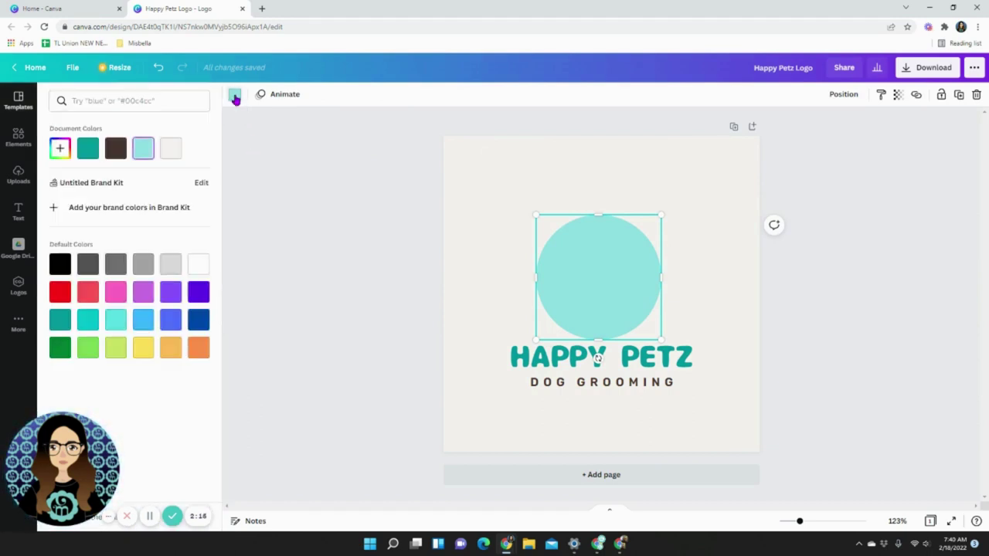
pyautogui.click(171, 291)
pyautogui.click(199, 292)
pyautogui.click(143, 292)
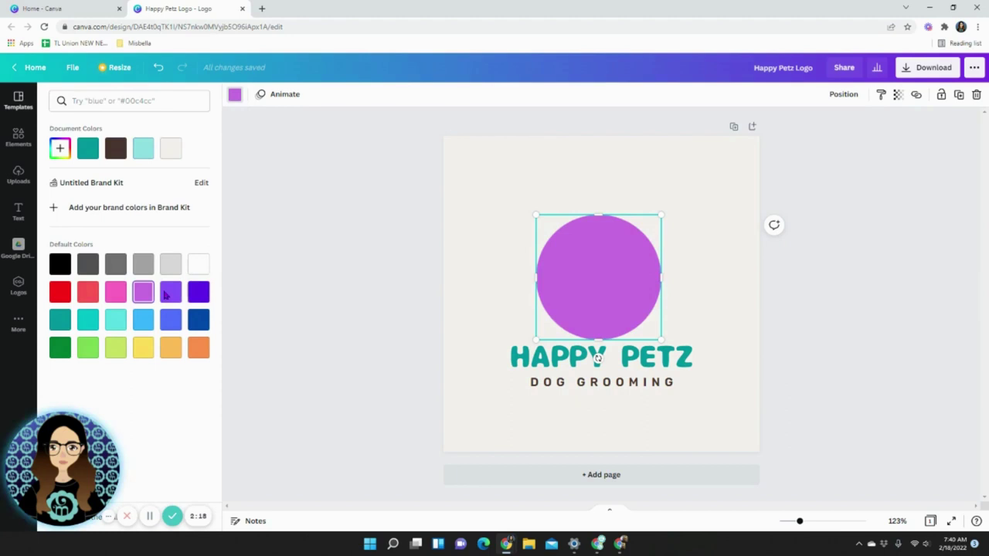
pyautogui.click(199, 292)
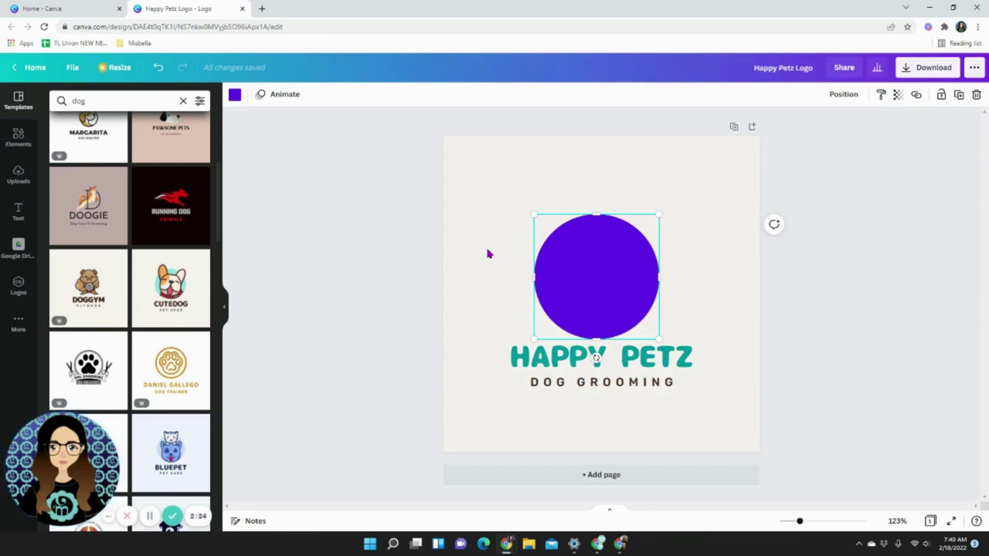
pyautogui.rightClick(599, 266)
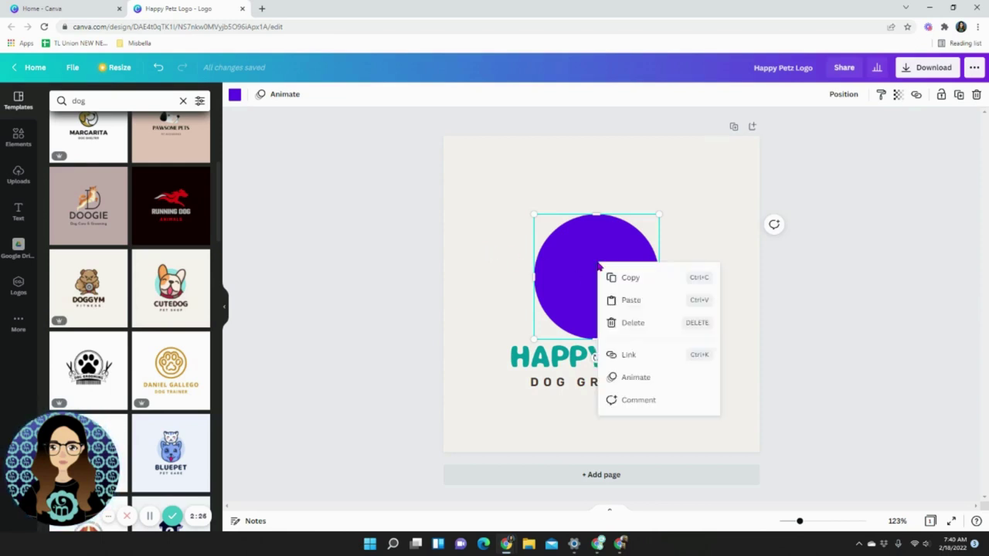
pyautogui.click(631, 325)
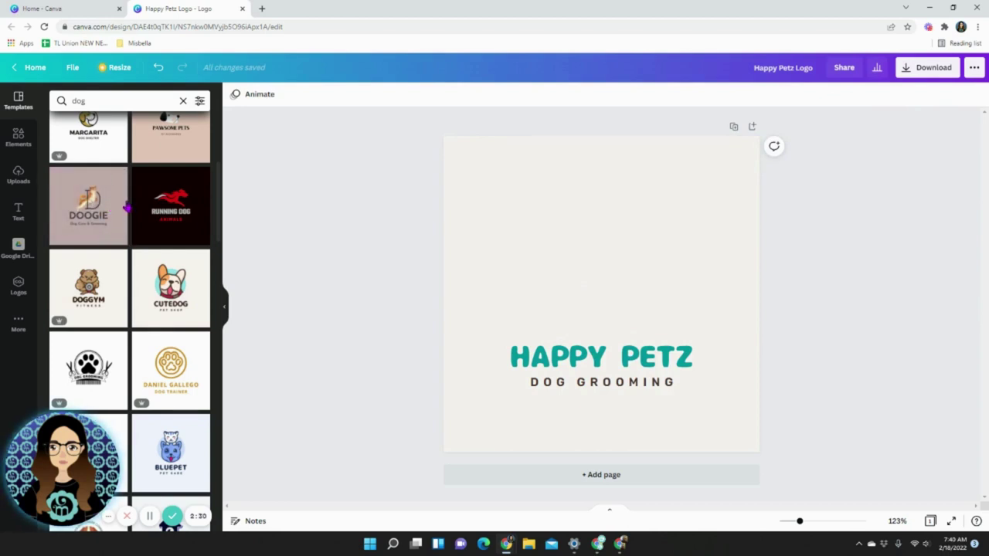
# - Search Elements for 'dog', compare Photos, Graphics and Videos, then browse All results
pyautogui.click(17, 138)
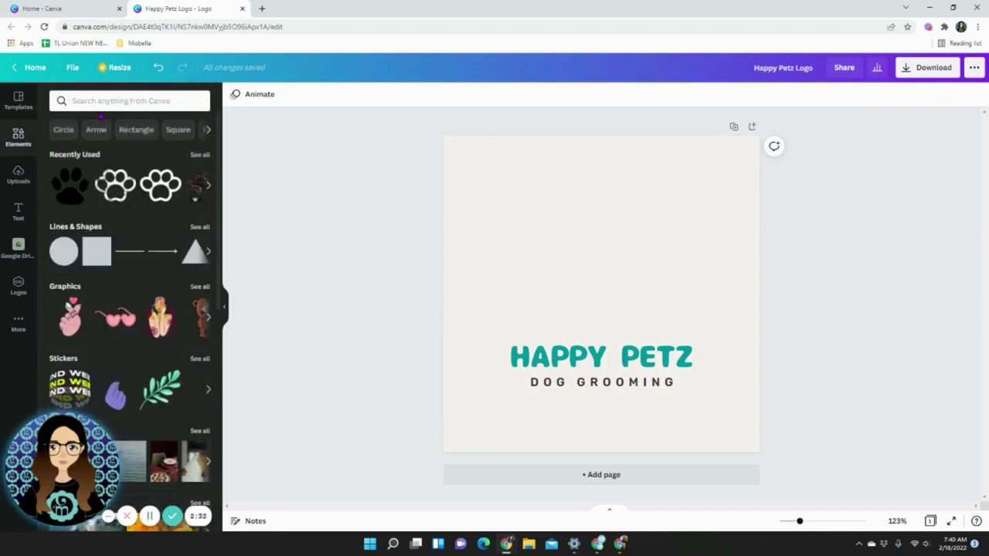
pyautogui.click(105, 100)
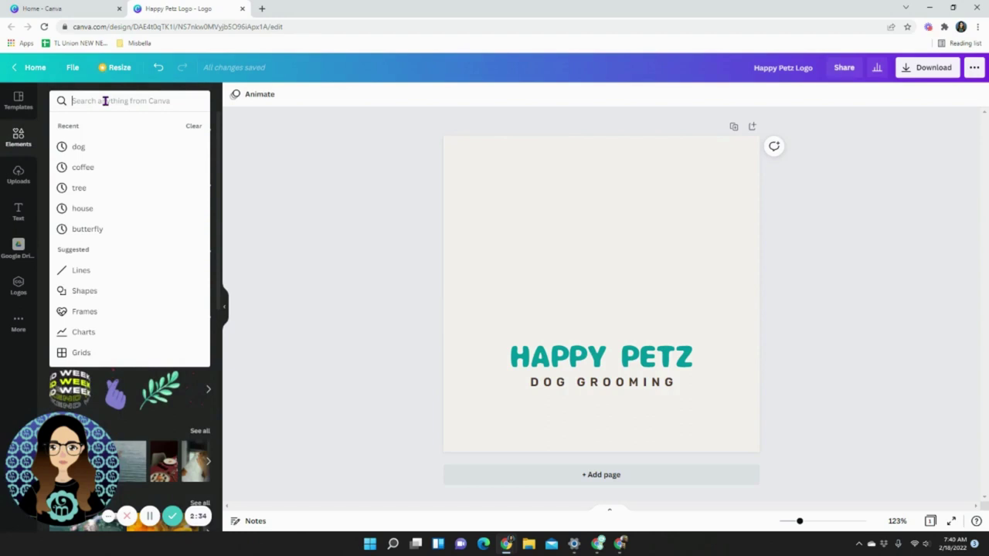
pyautogui.write('dog')
pyautogui.press('Return')
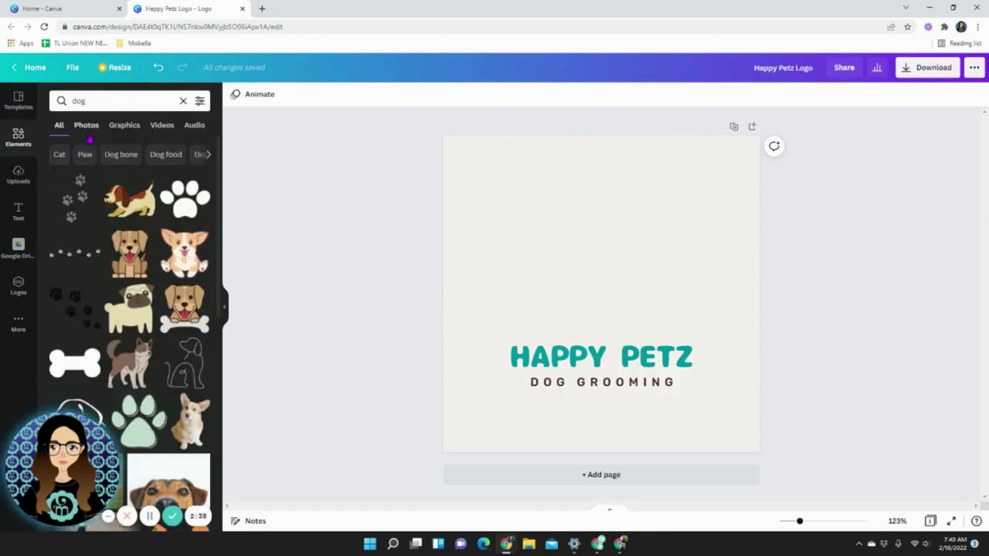
pyautogui.click(86, 126)
pyautogui.click(124, 126)
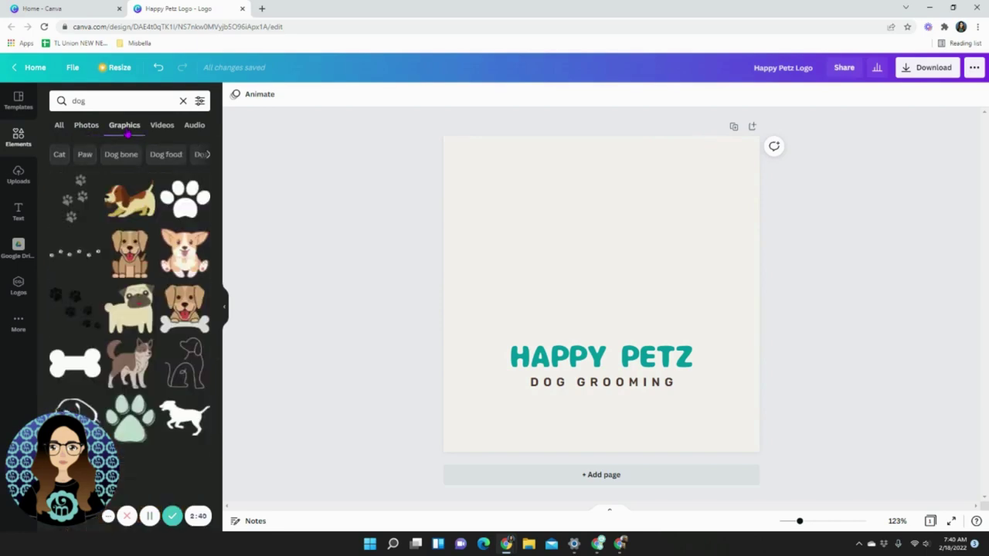
pyautogui.click(160, 126)
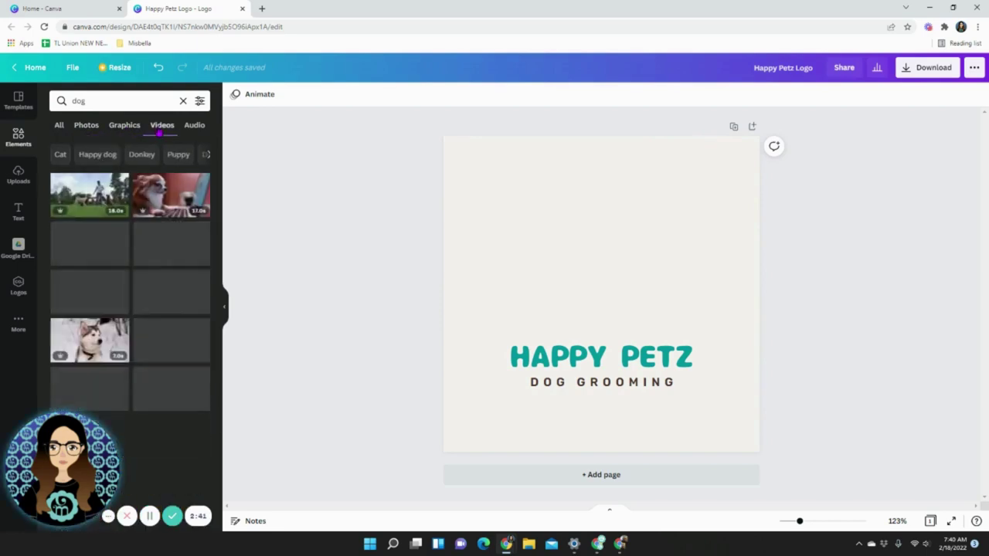
pyautogui.click(61, 131)
pyautogui.scroll(-2, 152, 309)
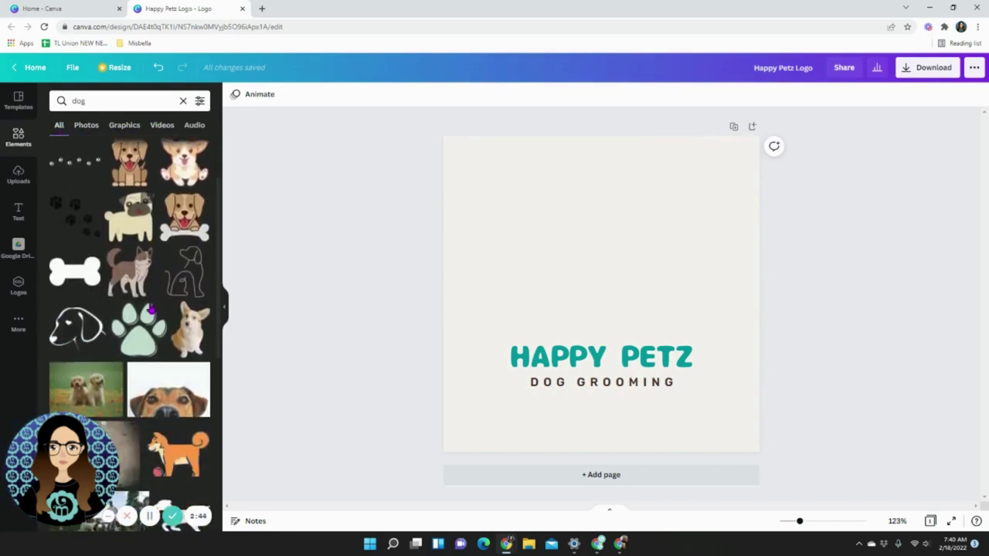
pyautogui.scroll(-10, 151, 309)
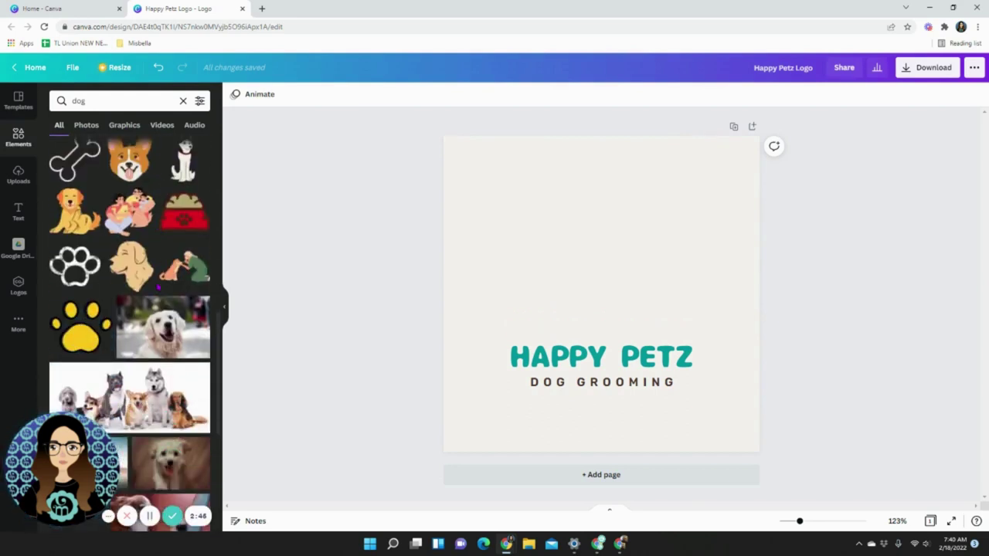
pyautogui.scroll(-3, 157, 287)
pyautogui.scroll(4, 120, 296)
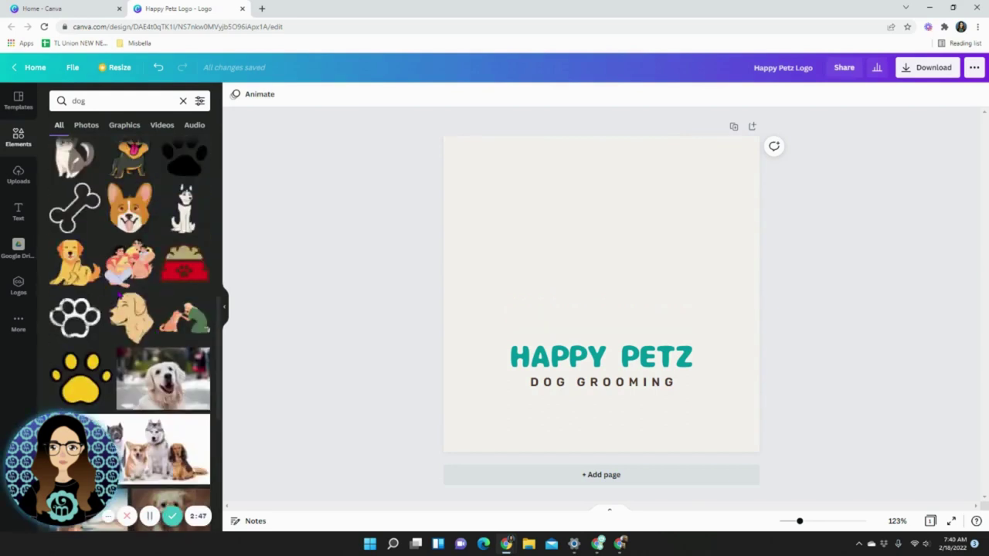
# - Add the distressed paw-print graphic, enlarge it to about 259 × 203, and centre it above HAPPY PETZ
pyautogui.click(73, 325)
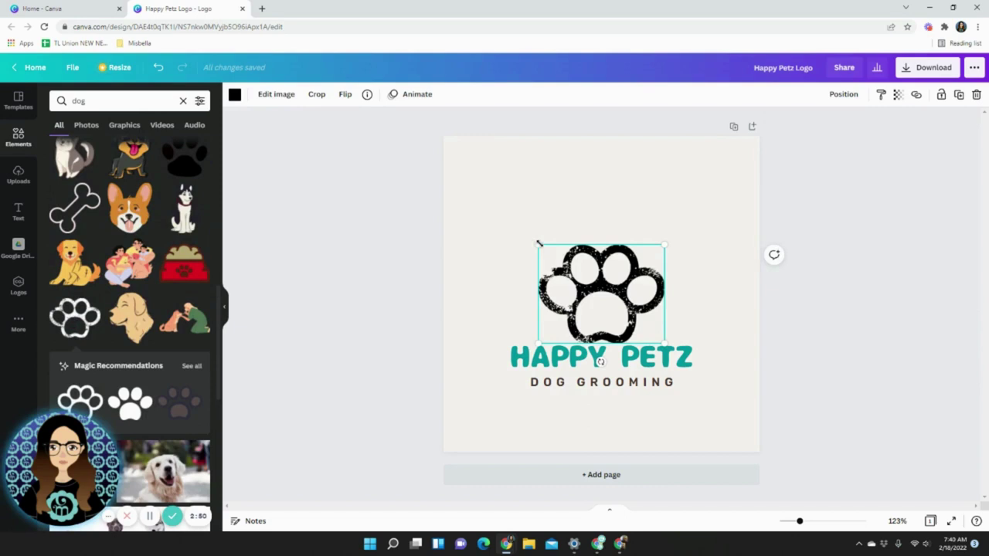
pyautogui.moveTo(539, 244)
pyautogui.mouseDown()
pyautogui.moveTo(496, 208)
pyautogui.moveTo(516, 225)
pyautogui.moveTo(486, 217)
pyautogui.moveTo(525, 233)
pyautogui.mouseUp()
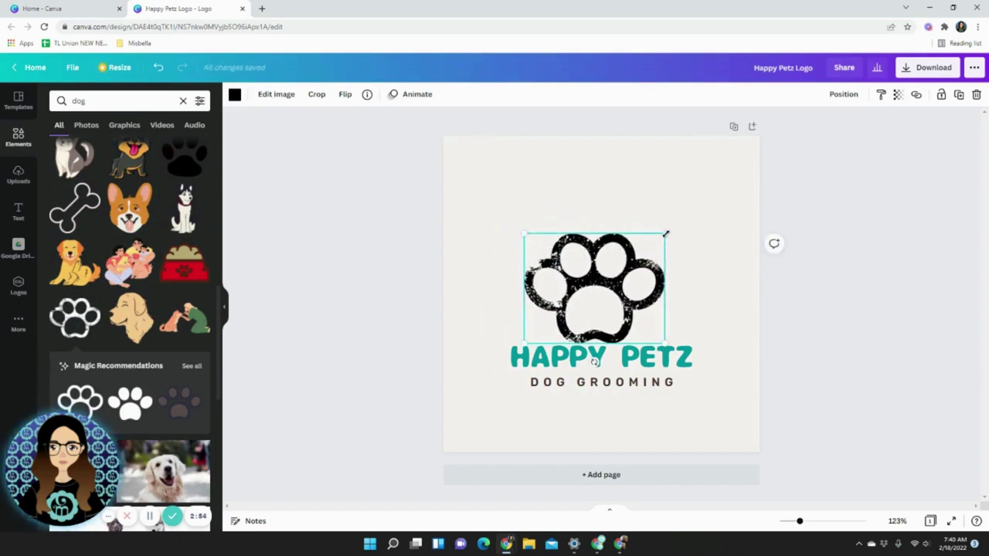
pyautogui.moveTo(665, 234); pyautogui.dragTo(698, 208)
pyautogui.moveTo(632, 252)
pyautogui.mouseDown()
pyautogui.moveTo(625, 224)
pyautogui.moveTo(626, 253)
pyautogui.mouseUp()
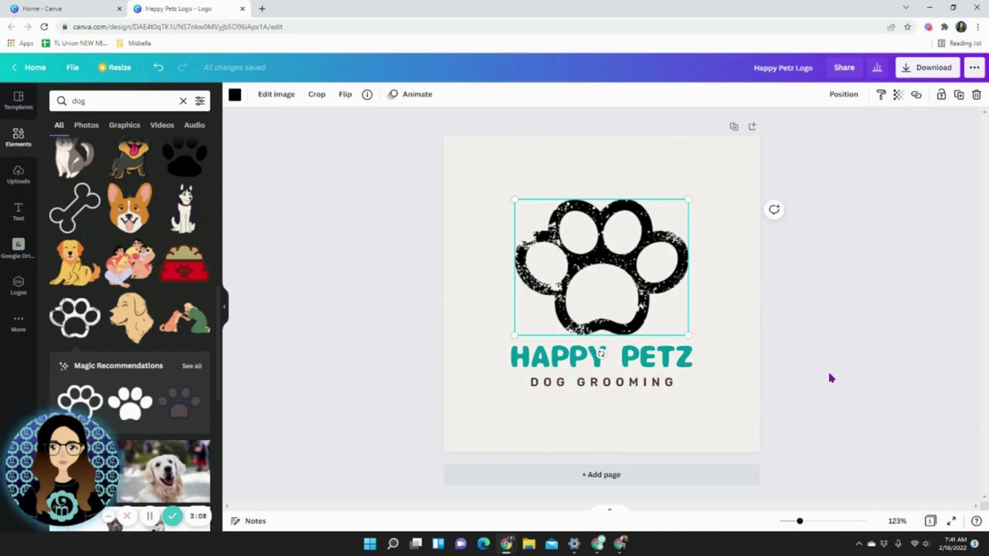
# - Recolour the paw print teal
pyautogui.click(234, 99)
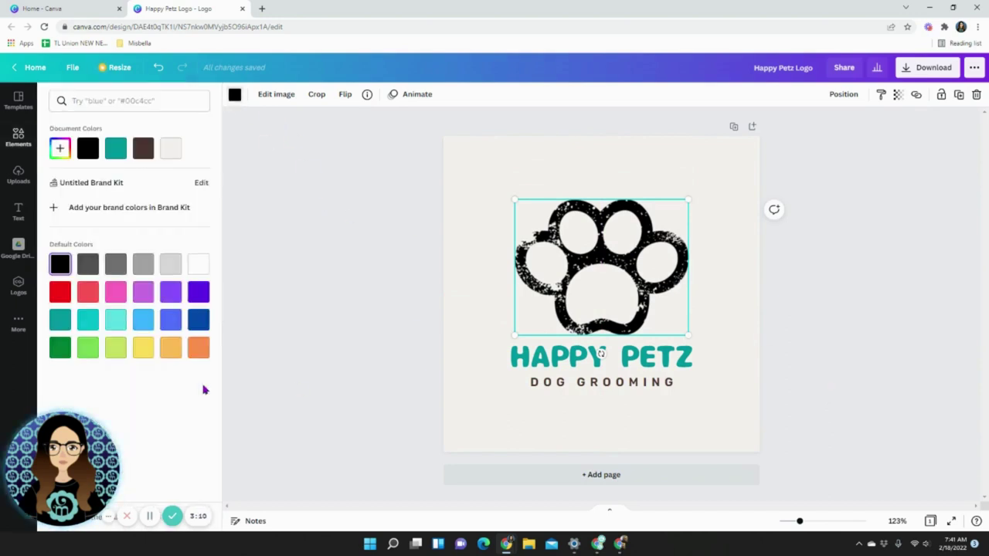
pyautogui.click(88, 323)
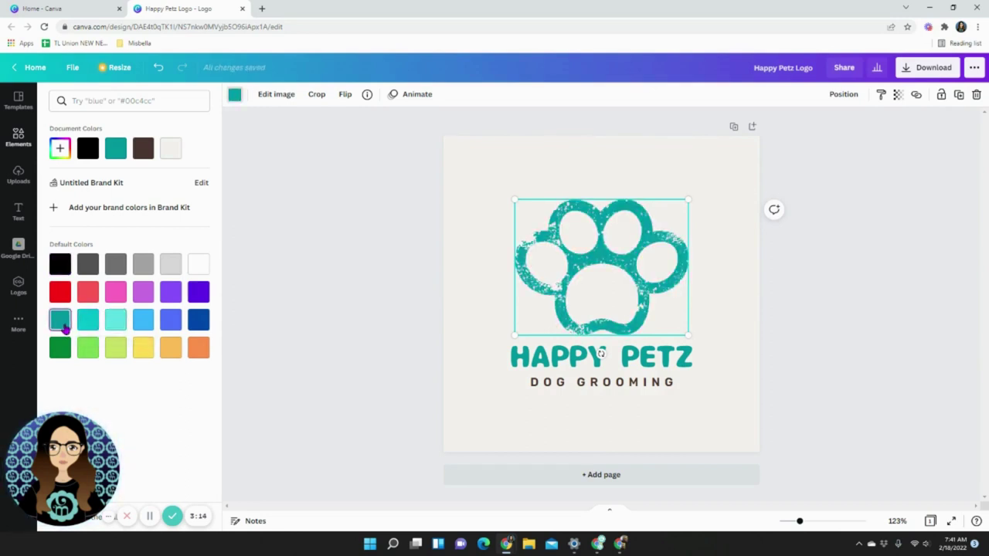
pyautogui.click(379, 280)
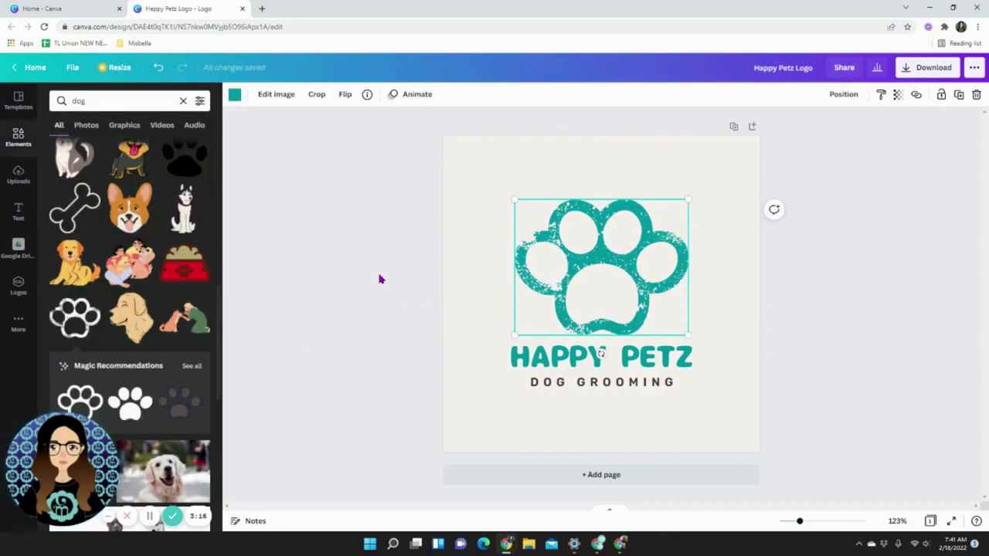
# - Make the DOG GROOMING tagline teal as well
pyautogui.click(571, 391)
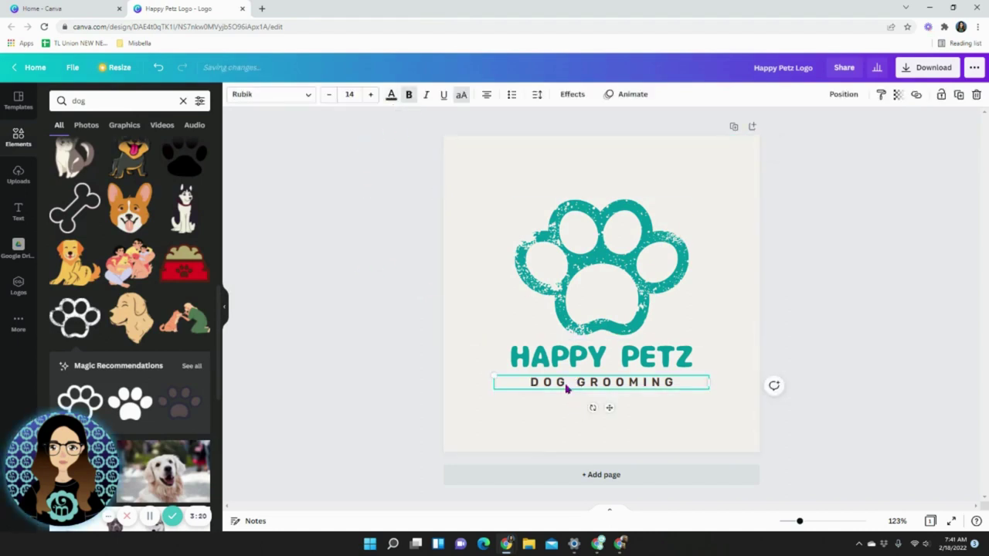
pyautogui.click(391, 95)
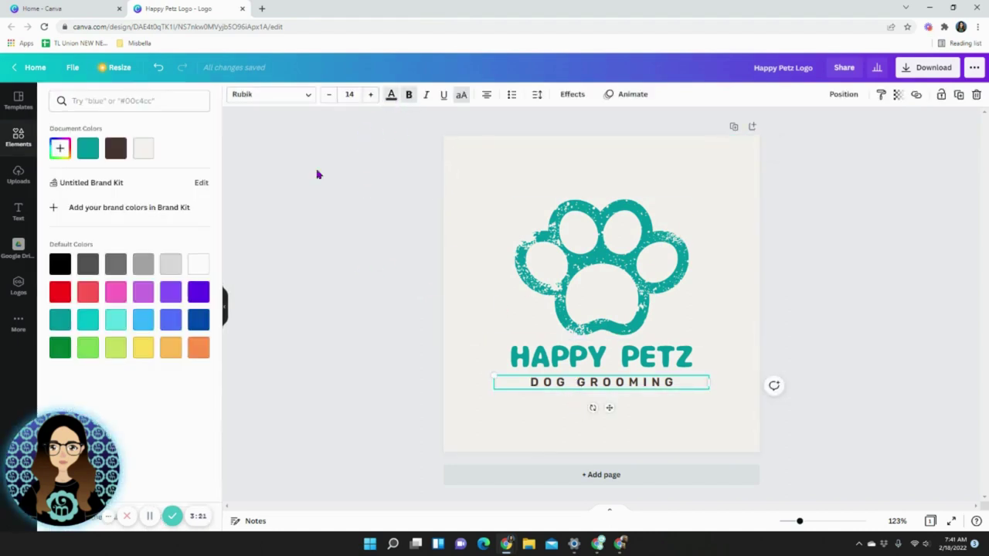
pyautogui.click(61, 320)
pyautogui.click(314, 282)
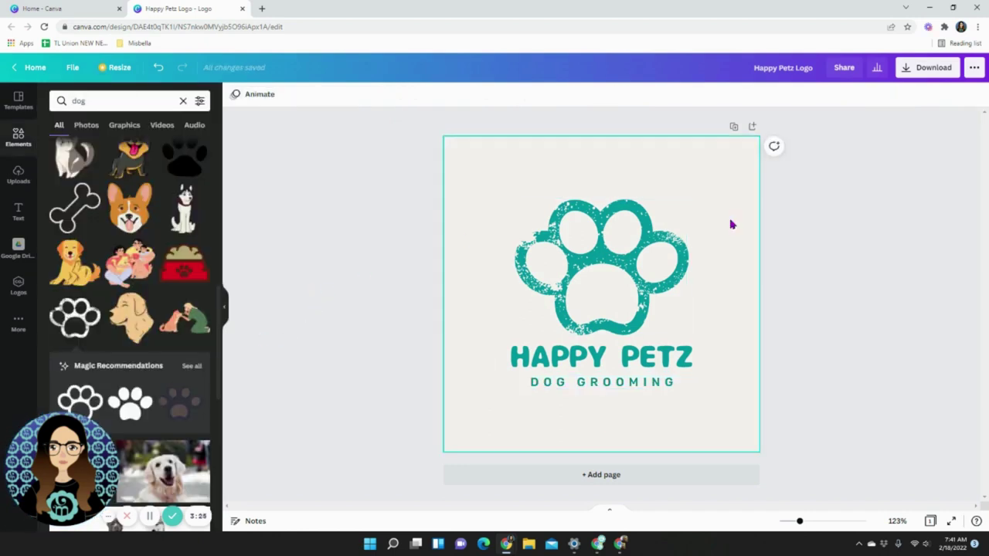
# - Set the page background colour to white instead of light grey
pyautogui.click(468, 146)
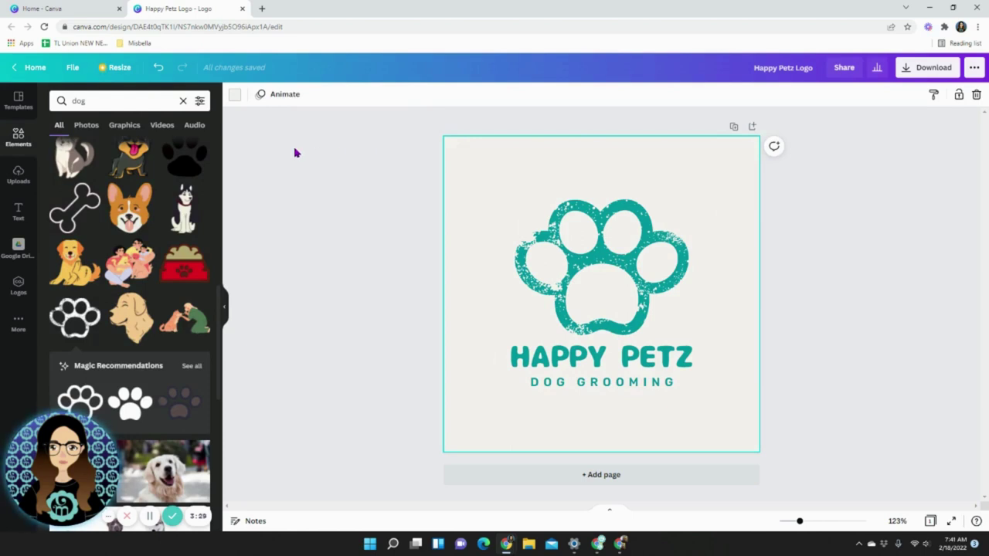
pyautogui.click(234, 95)
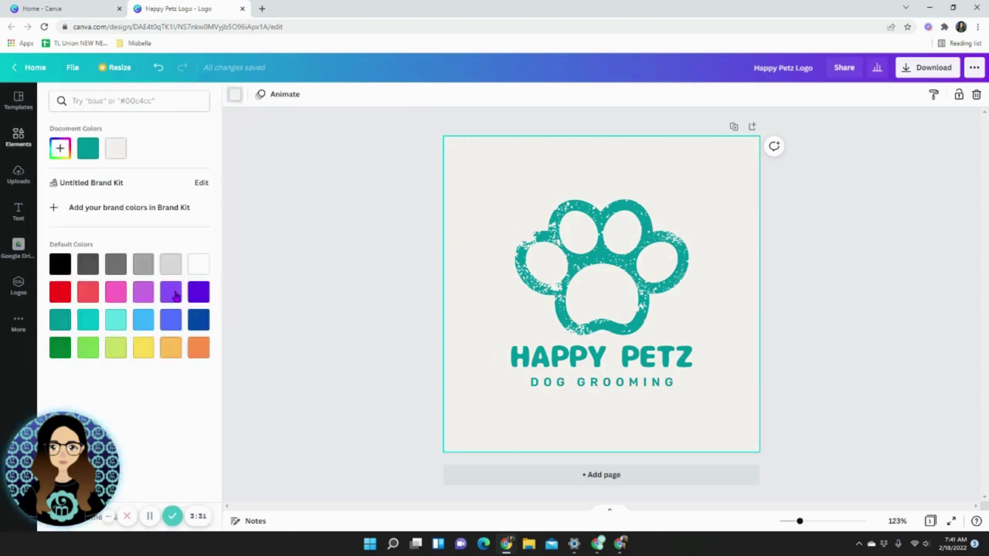
pyautogui.click(198, 265)
pyautogui.click(300, 191)
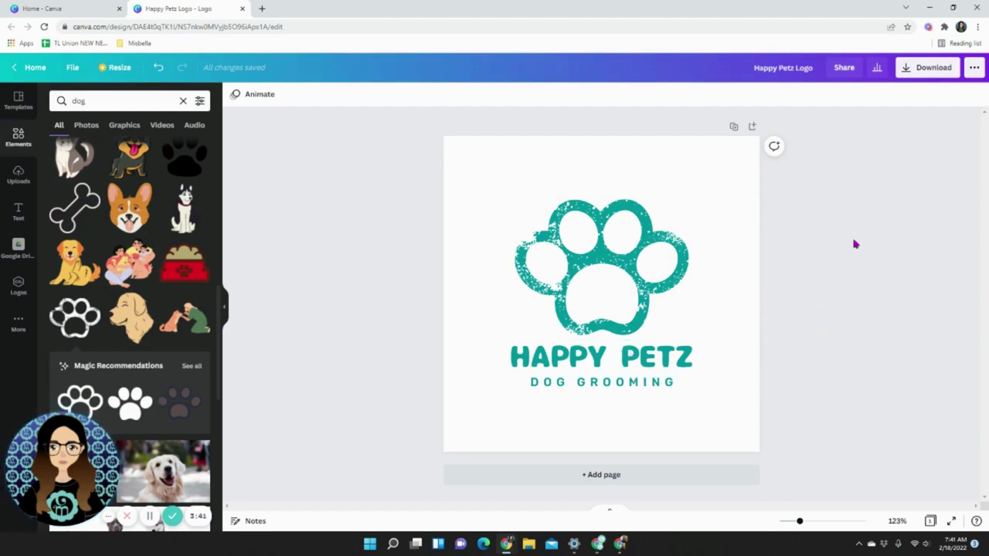
# - Download the Happy Petz Logo as a transparent-background PNG file
pyautogui.click(923, 70)
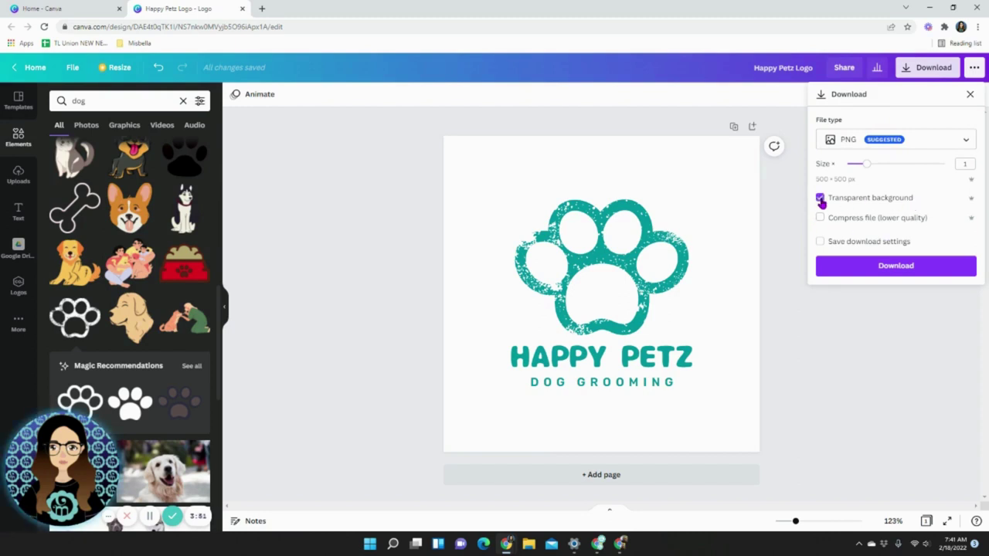
pyautogui.click(899, 267)
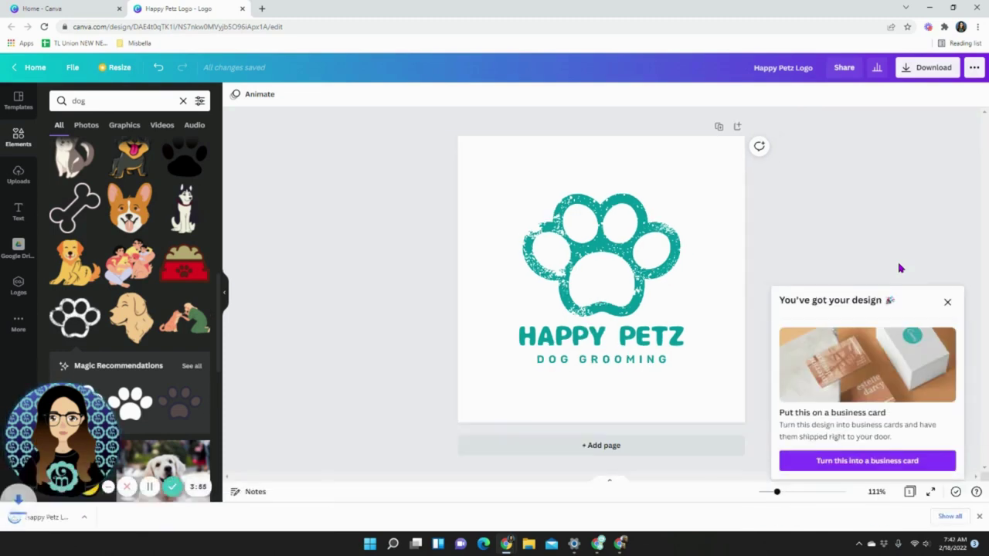
pyautogui.click(69, 518)
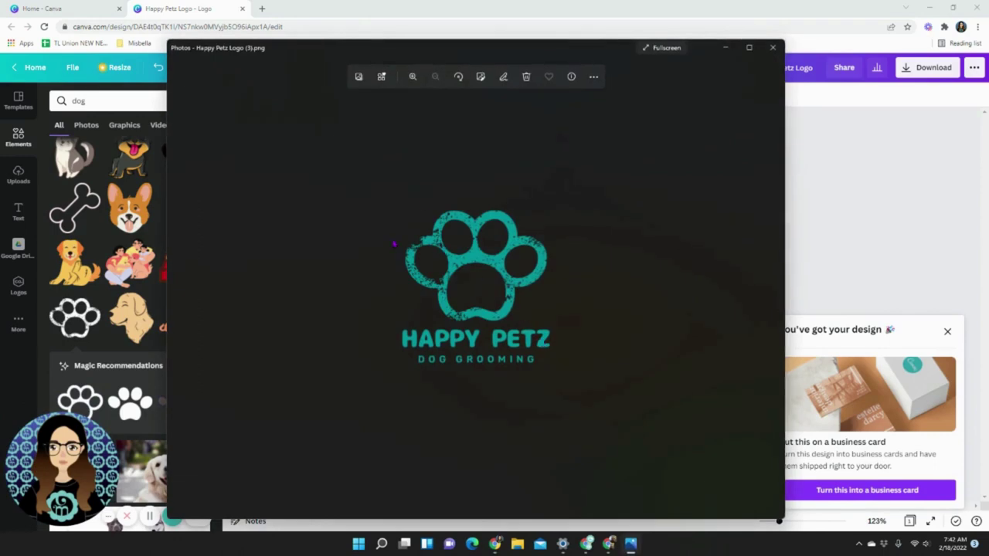
pyautogui.moveTo(538, 58); pyautogui.dragTo(517, 54)
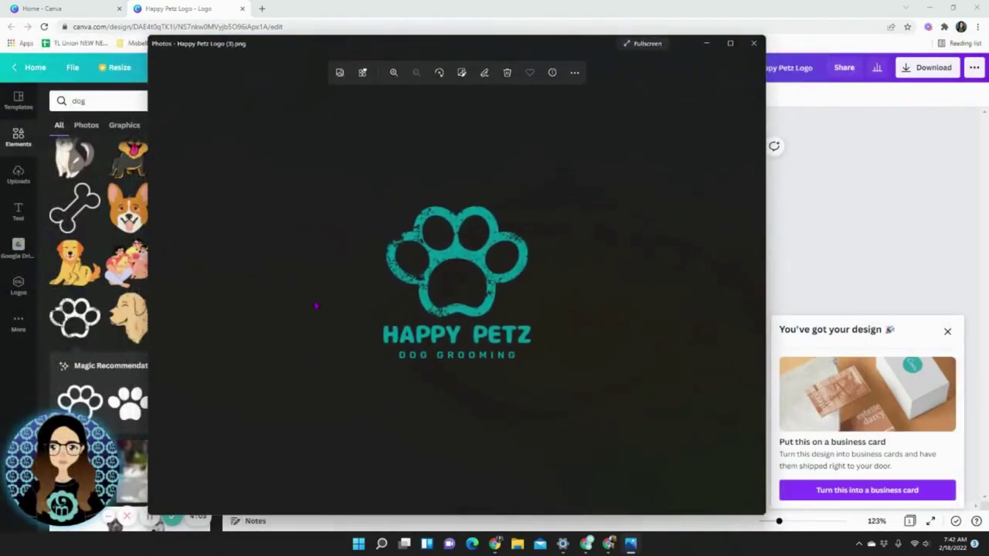
pyautogui.click(754, 44)
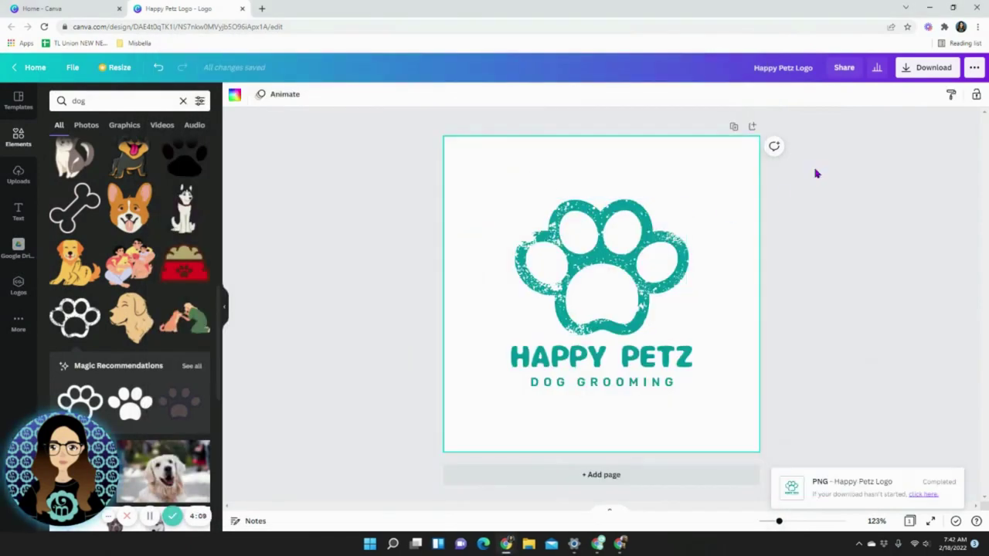
# - Download the logo as a 1000 × 1000 px PNG with its white background kept
pyautogui.click(925, 70)
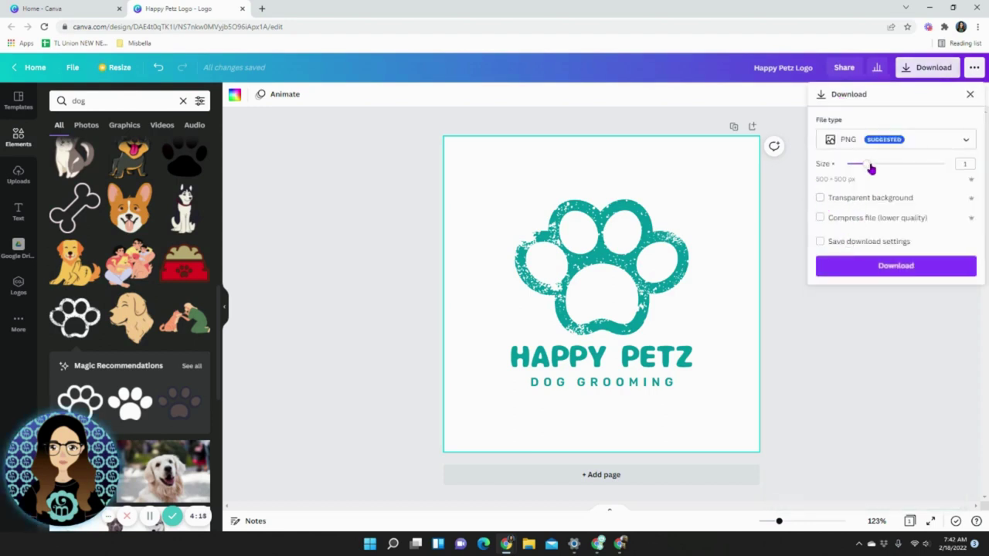
pyautogui.moveTo(868, 164); pyautogui.dragTo(905, 164)
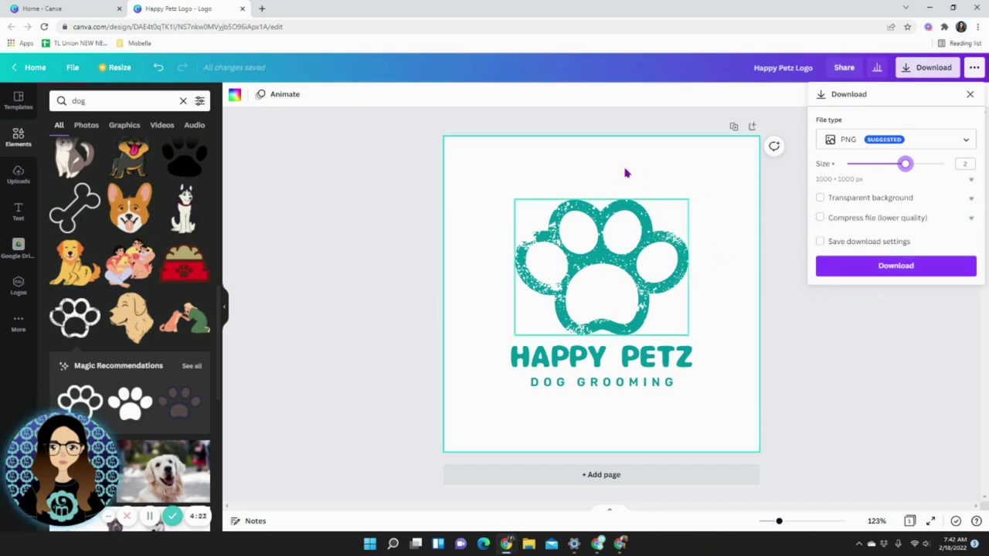
pyautogui.click(894, 268)
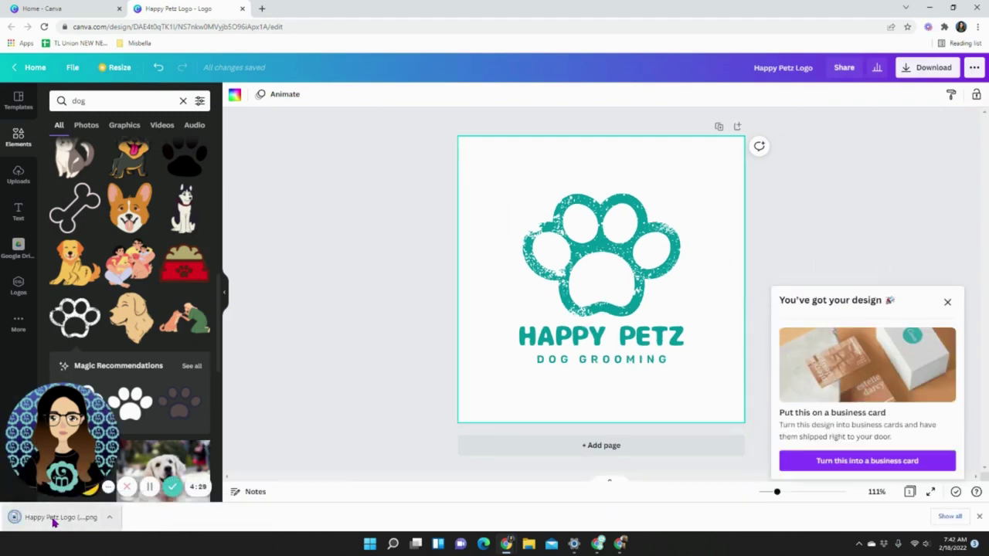
# - Open Happy Petz Logo (4).png from Chrome's download bar in Photos and move the window right
pyautogui.click(54, 520)
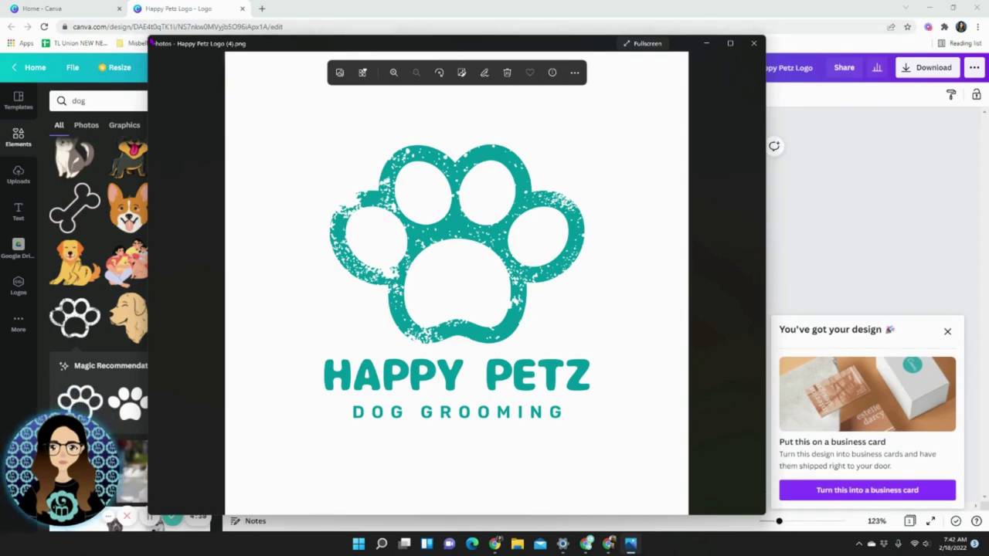
pyautogui.moveTo(400, 51); pyautogui.dragTo(497, 44)
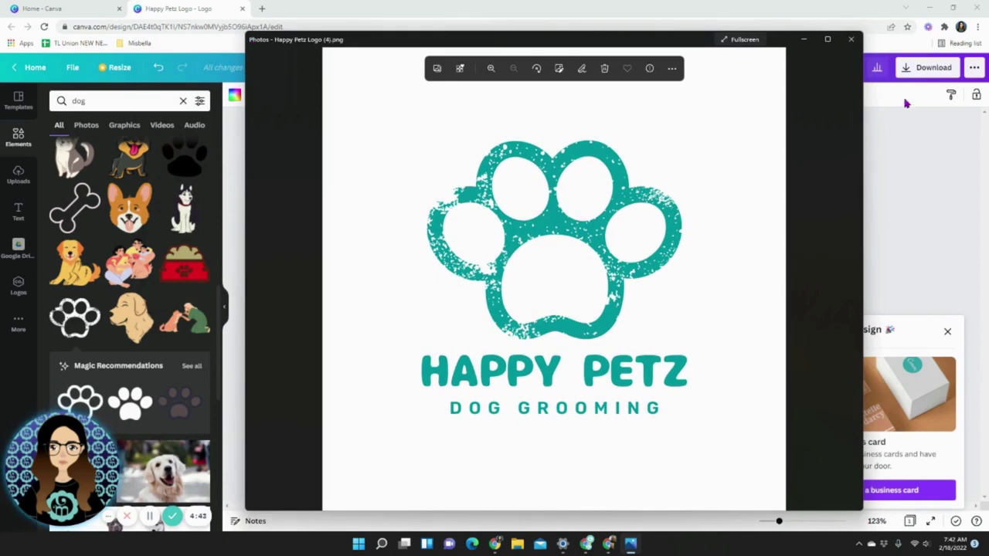